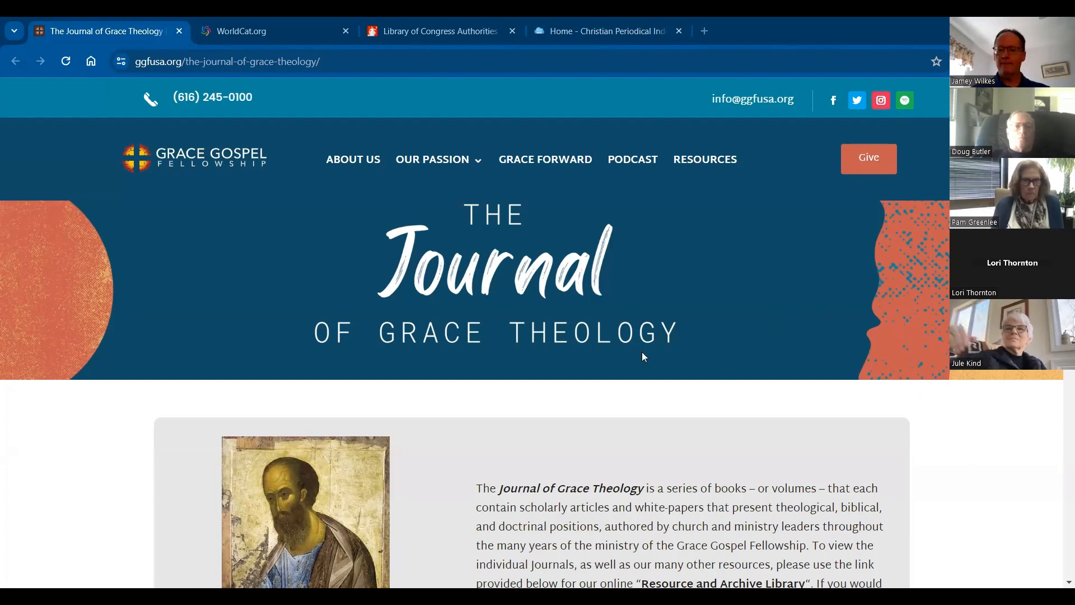
Step: Open the JGT Fall 2018 issue of the Journal of Grace Theology and show its page thumbnails
scroll(569, 346, down, 7)
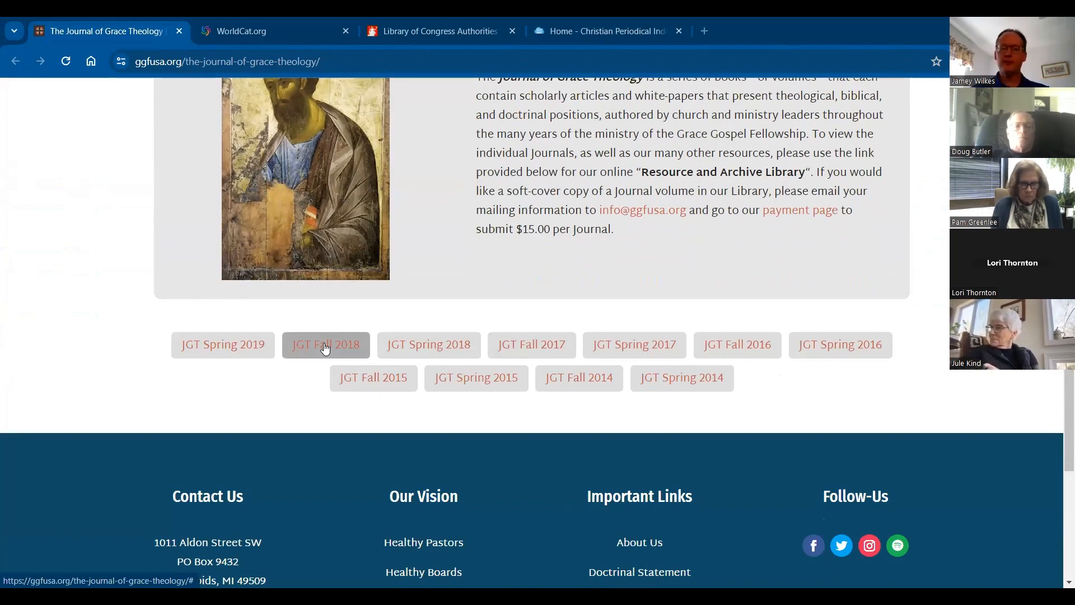
click(325, 347)
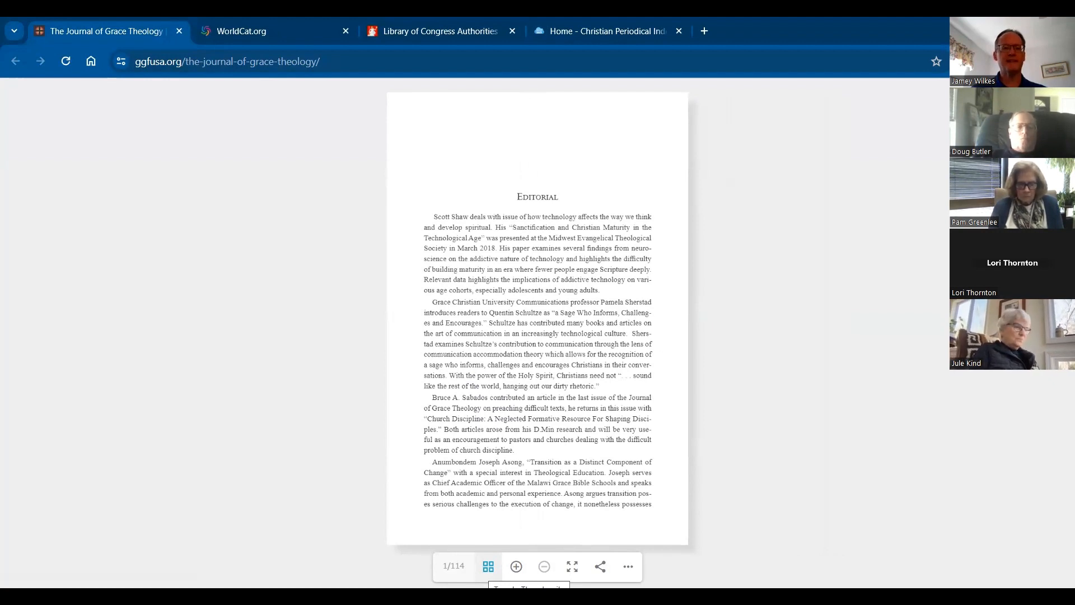
click(488, 566)
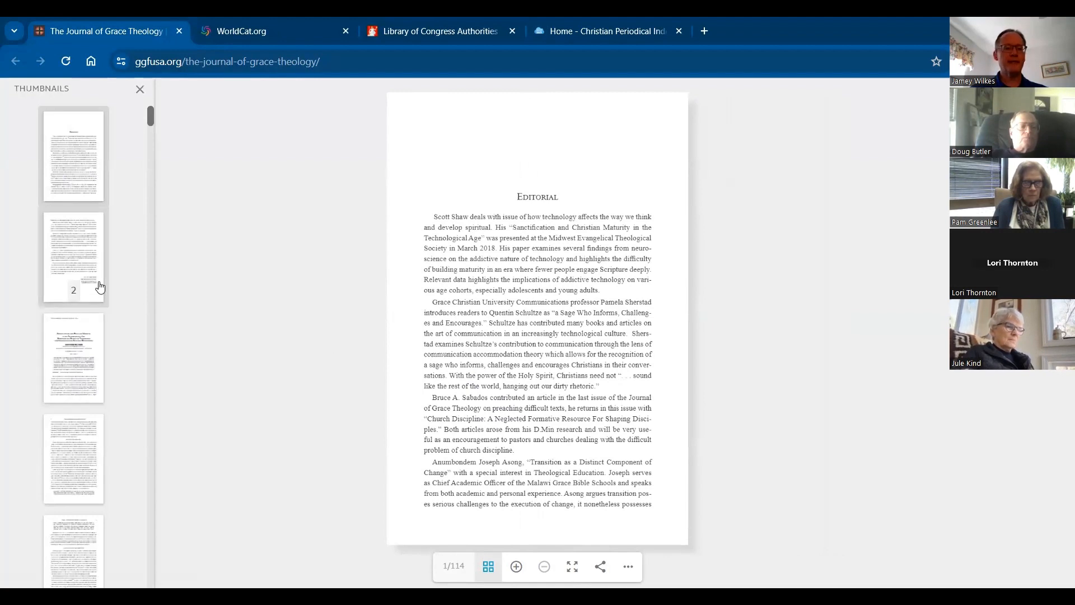
Step: Find the start of the Book Reviews section among the thumbnails and open page 75
drag(150, 119, 130, 323)
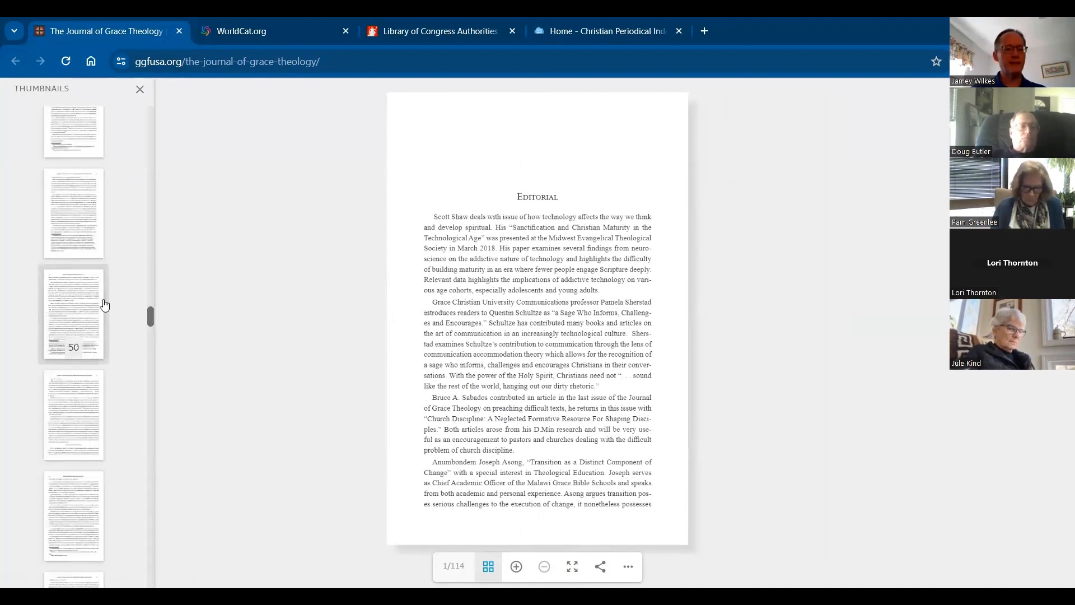
scroll(67, 342, down, 3)
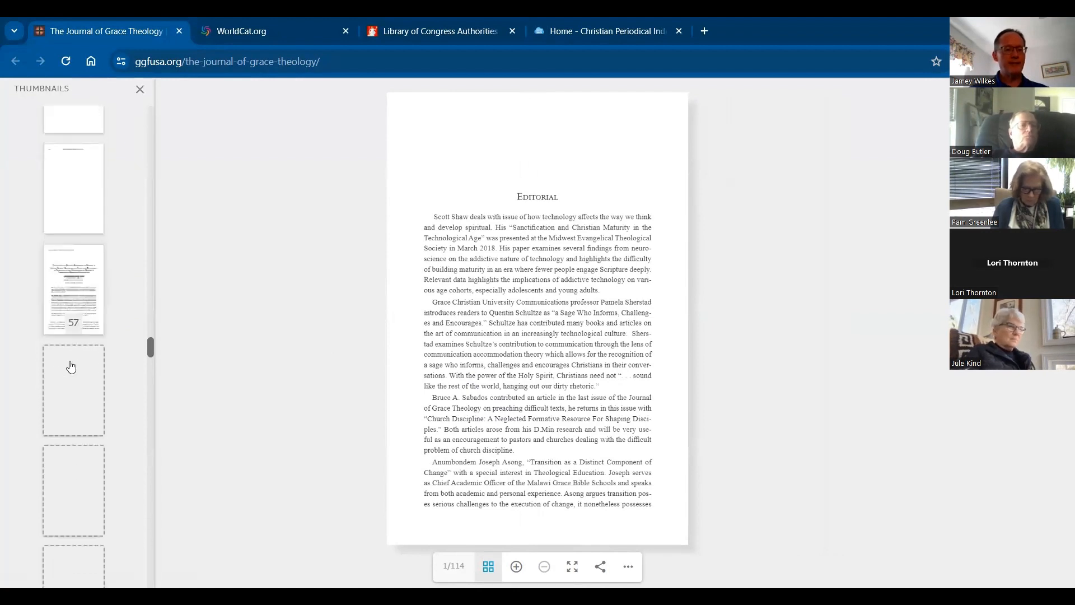
scroll(73, 358, down, 4)
scroll(71, 365, down, 5)
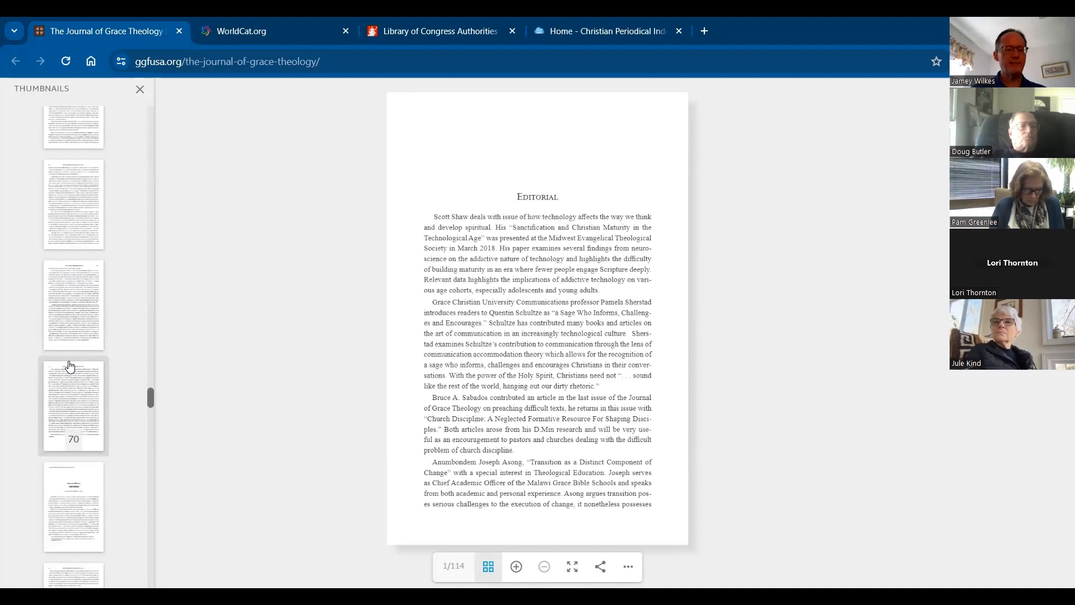
scroll(70, 367, down, 3)
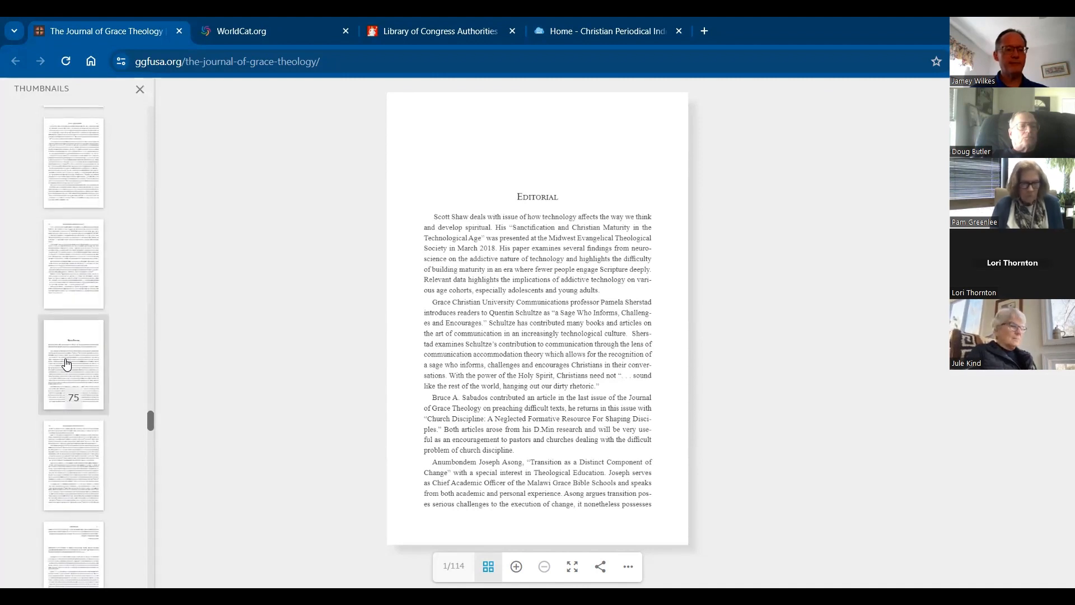
click(66, 365)
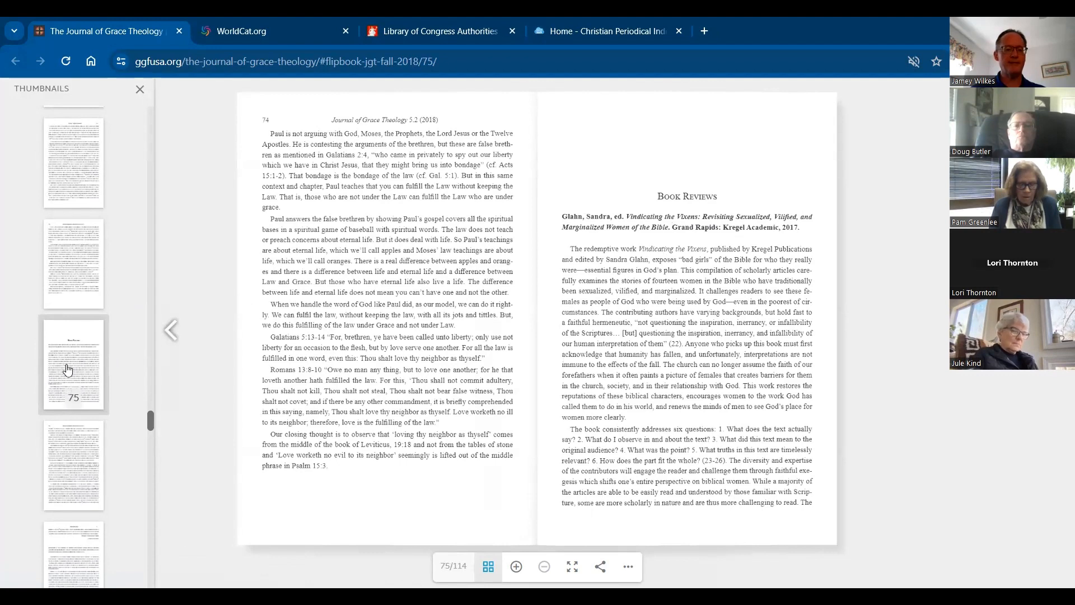
Step: Go to page 86 of the issue, where the review of The Hermeneutics of the Biblical Writers begins
scroll(70, 392, down, 8)
scroll(73, 404, down, 3)
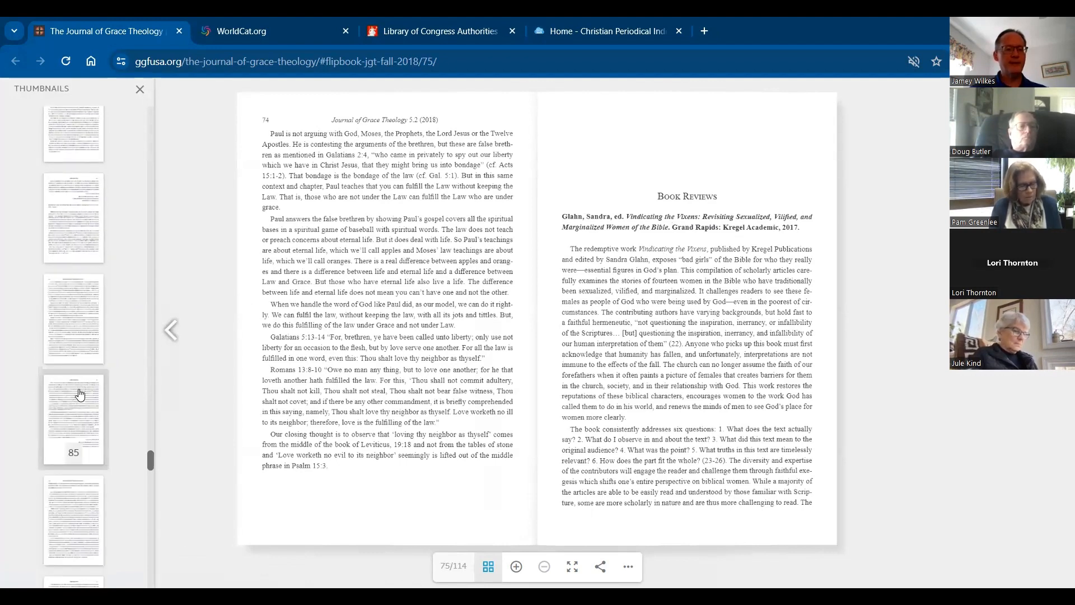
scroll(77, 403, down, 1)
click(77, 404)
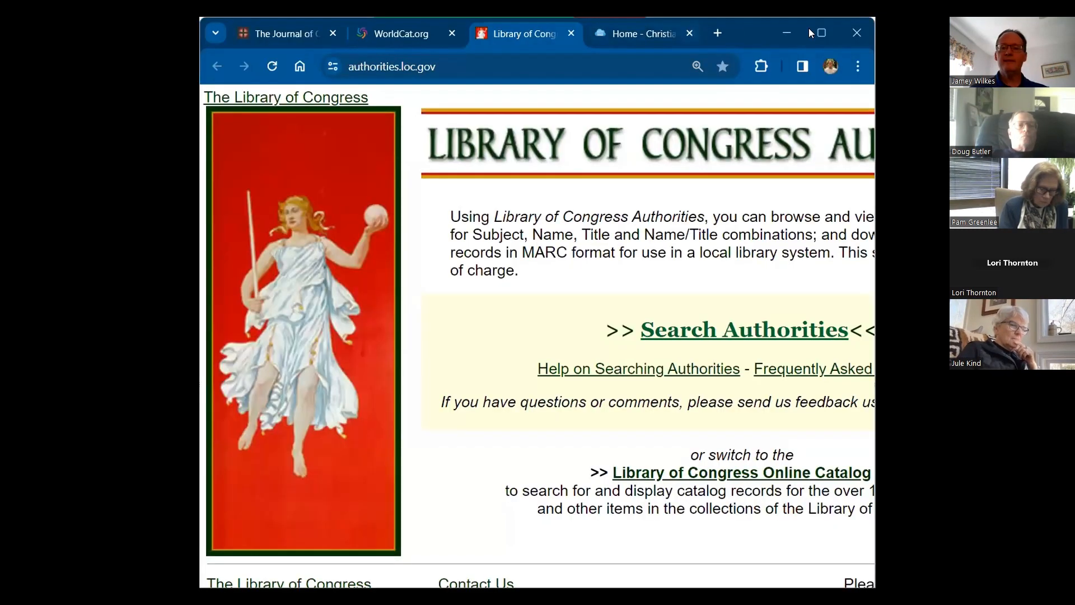
Step: Open the authority headings search on the Library of Congress Authorities site, authorities.loc.gov
click(822, 33)
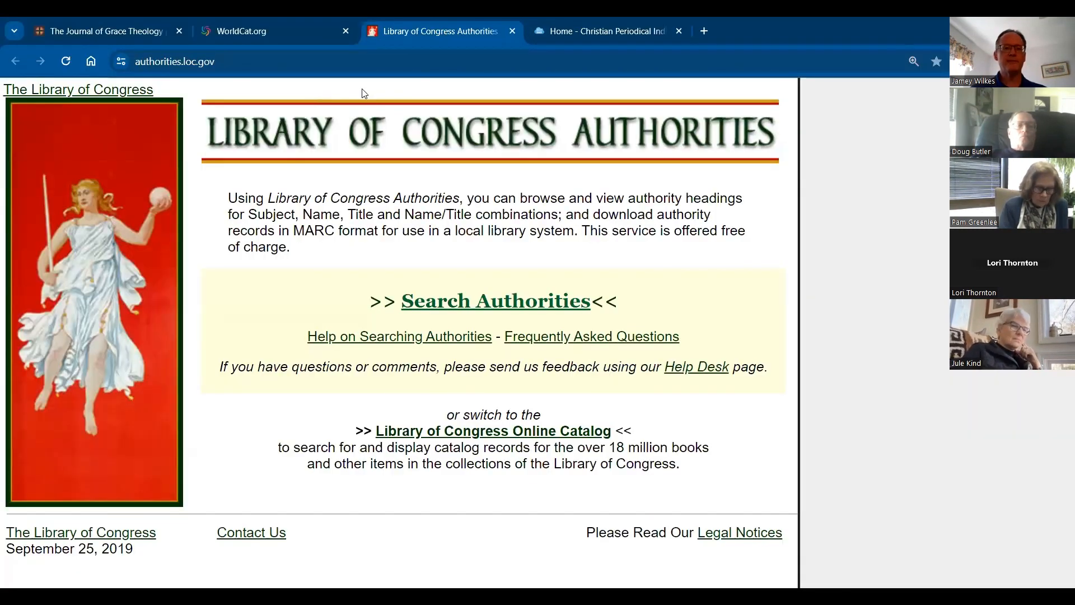
click(223, 72)
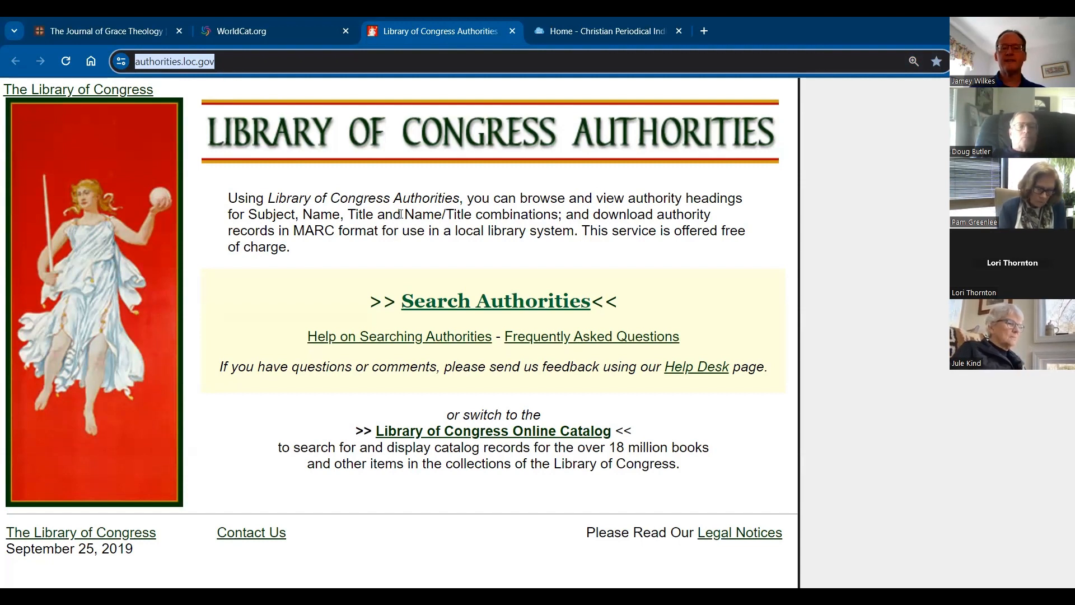
click(497, 305)
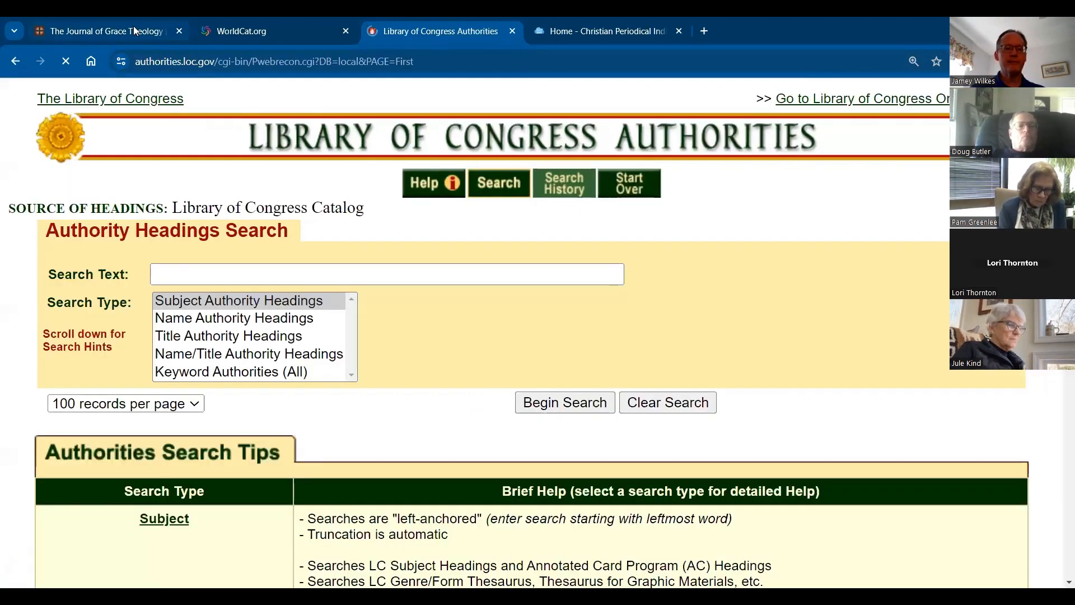
Step: Check the reviewed book's author in the journal, search Subject Authority Headings for that name surname first, and highlight the matching heading
click(133, 28)
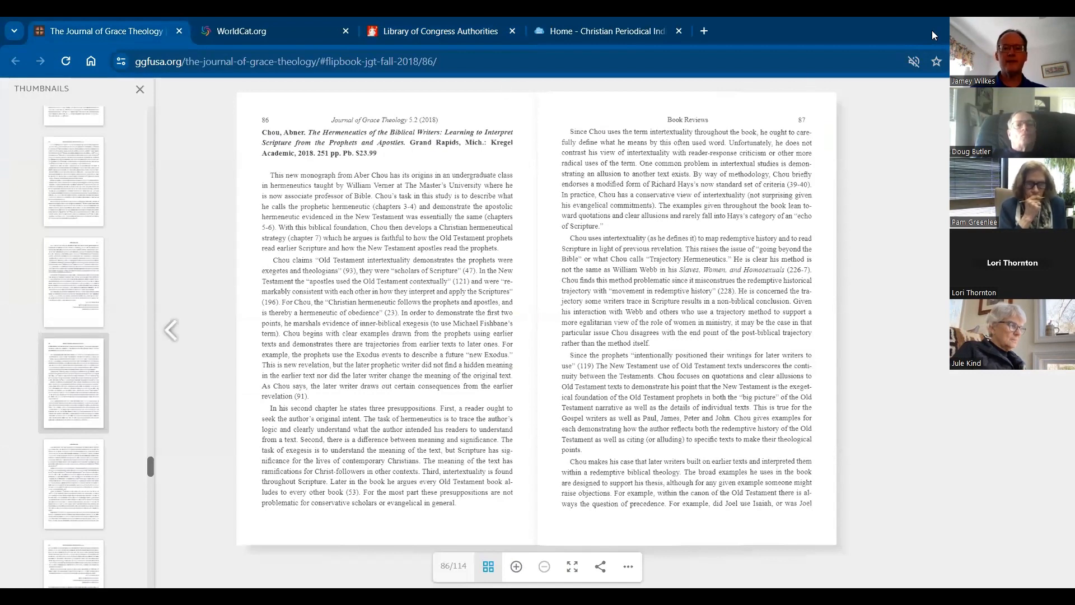
click(442, 32)
click(1025, 28)
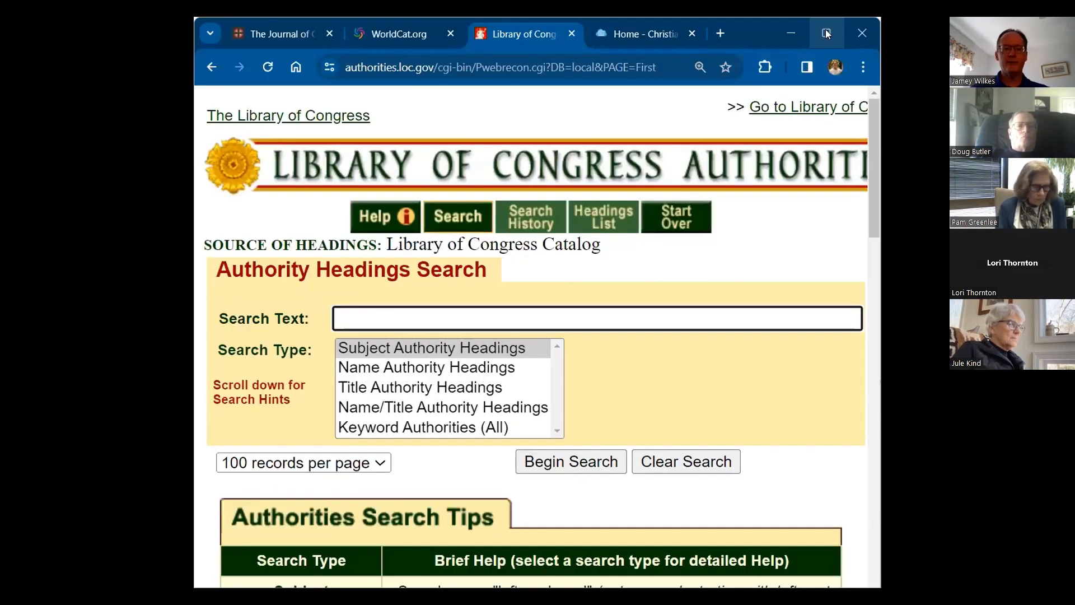
click(826, 32)
text(C)
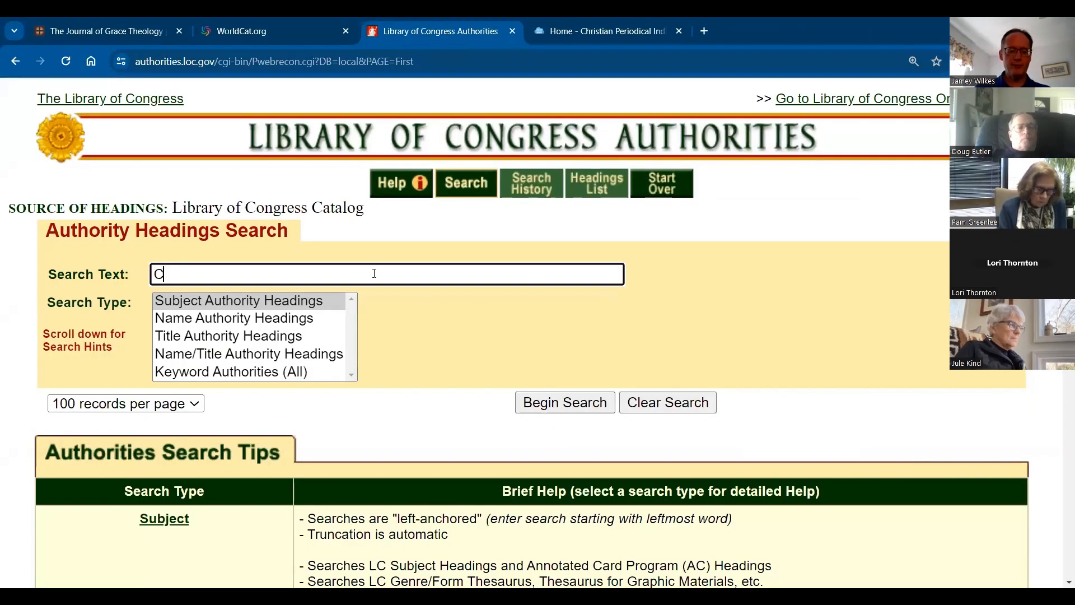
text(hou, Abner)
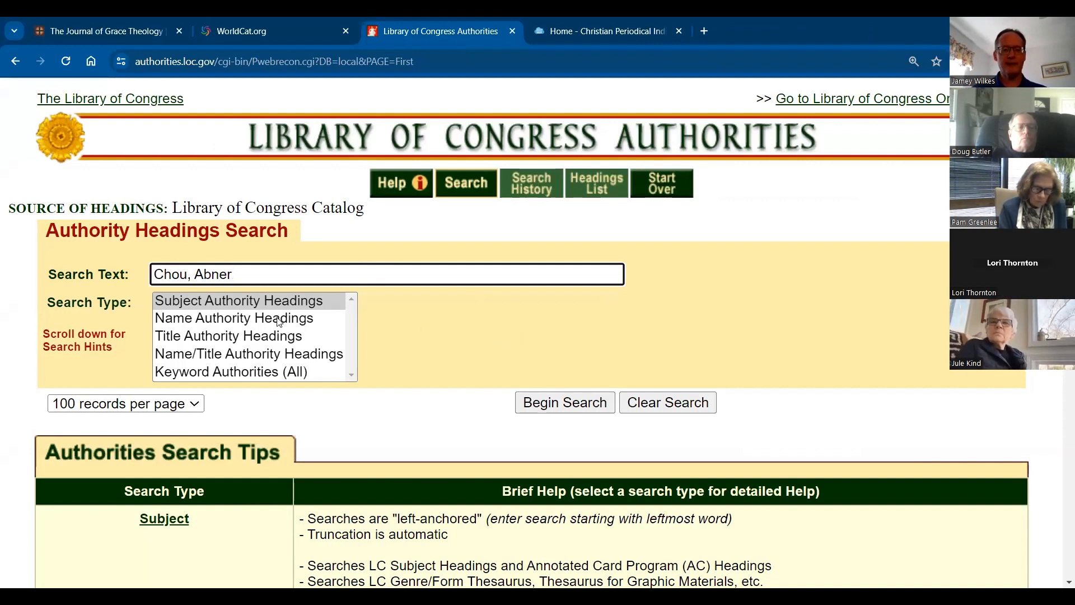
click(565, 407)
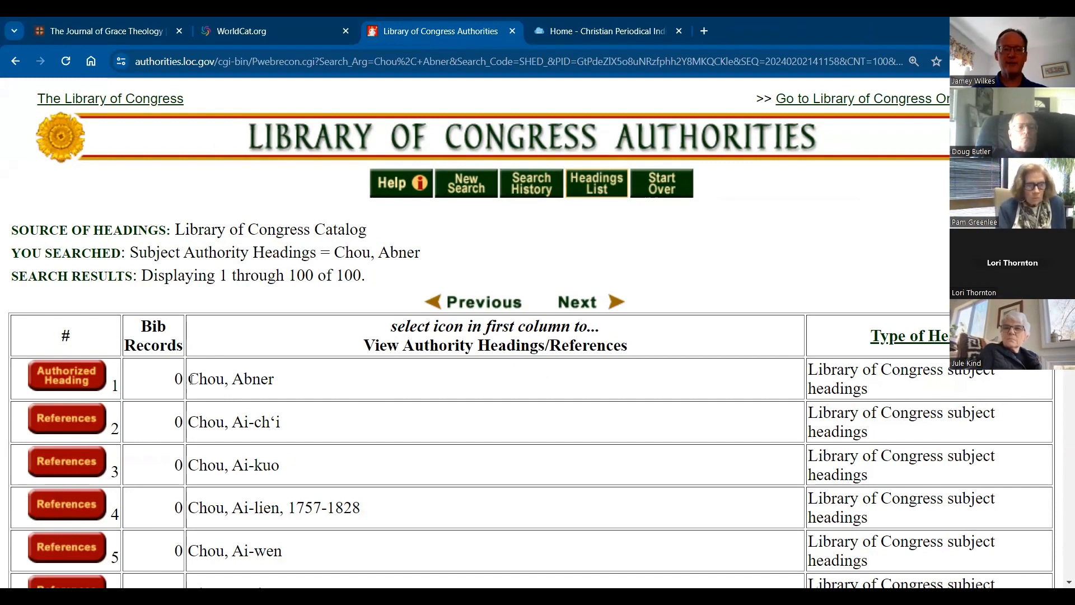
drag(191, 379, 281, 380)
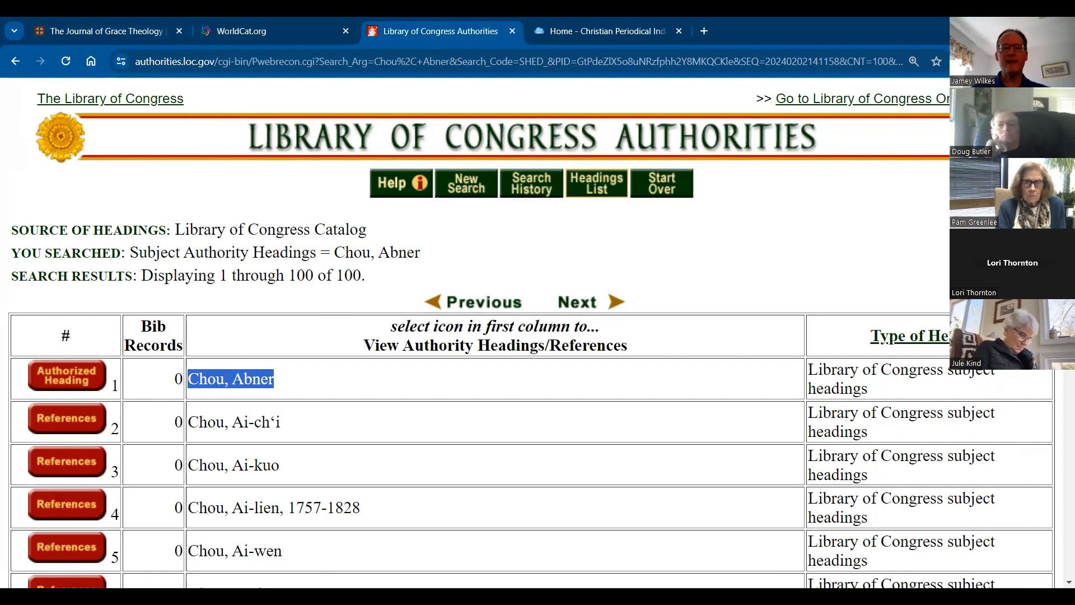
Step: Switch to the Christian Periodical Index for Indexers guide and open the CPI Indexers Manual
click(608, 31)
click(1024, 30)
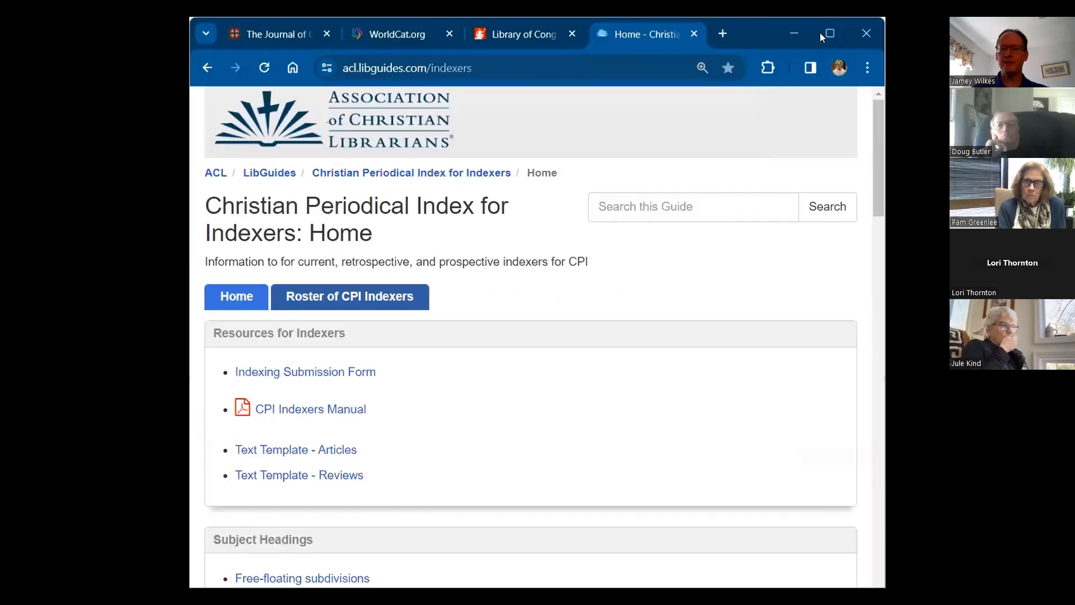
click(828, 33)
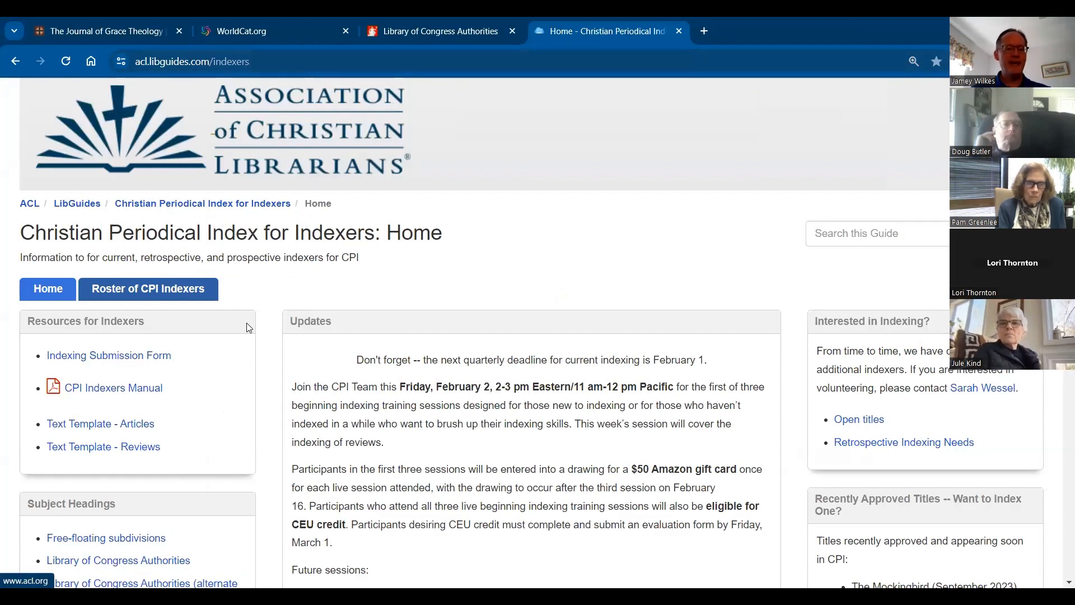
mouse_move(95, 391)
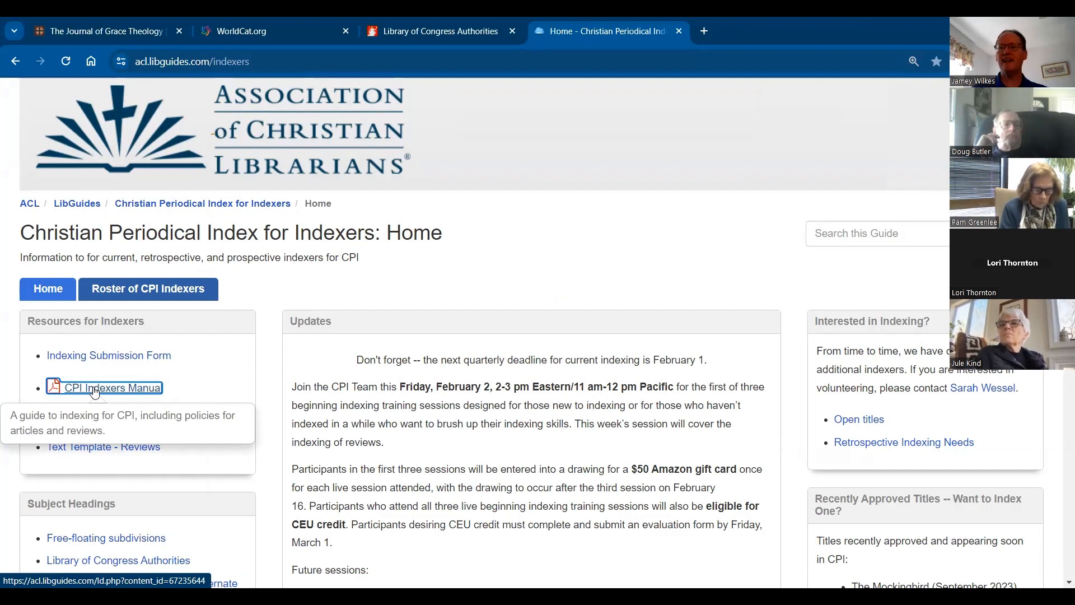
click(95, 389)
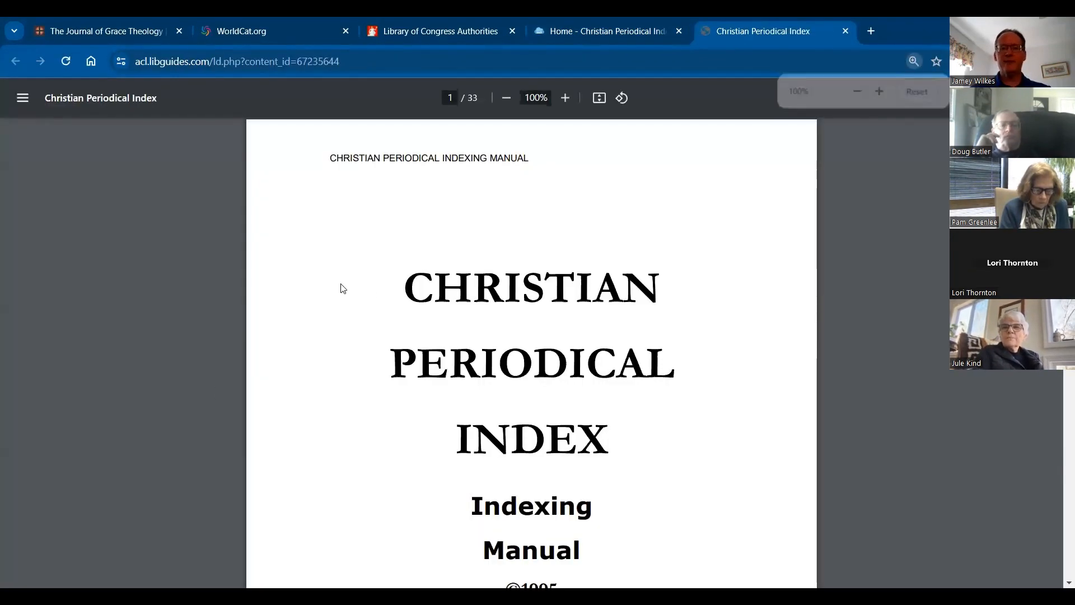
Step: Go to Section VI – Data Input Instructions for Reviews from the manual's table of contents
scroll(458, 396, down, 10)
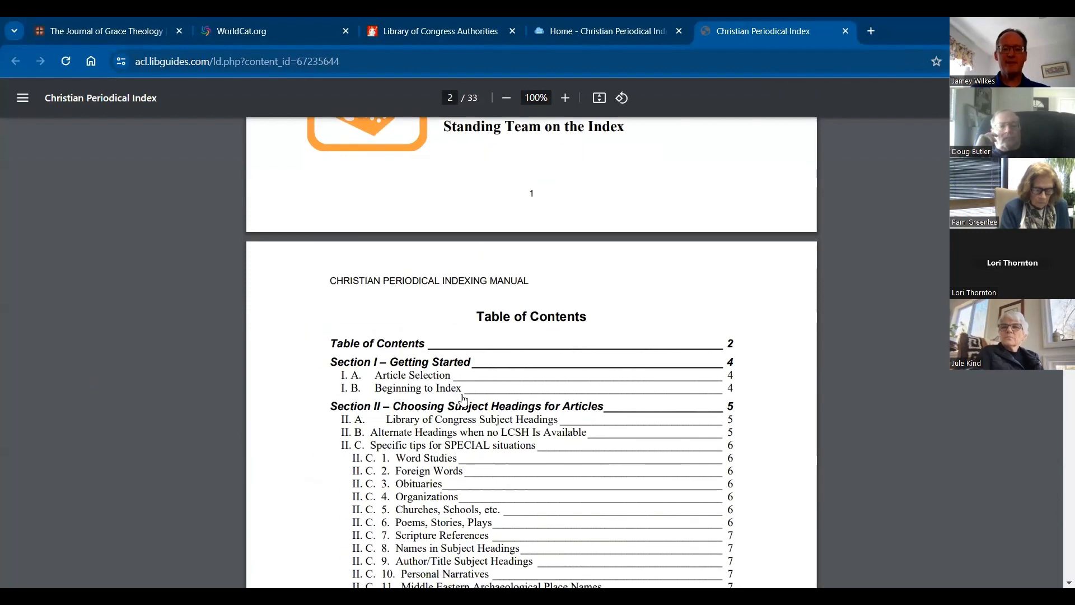
scroll(463, 398, down, 7)
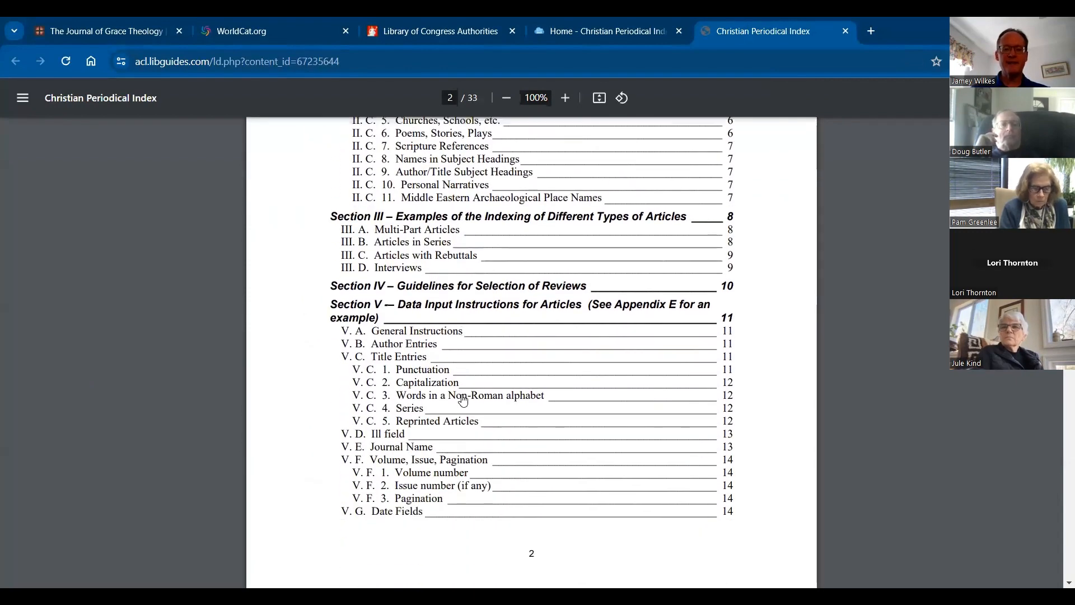
scroll(463, 399, down, 8)
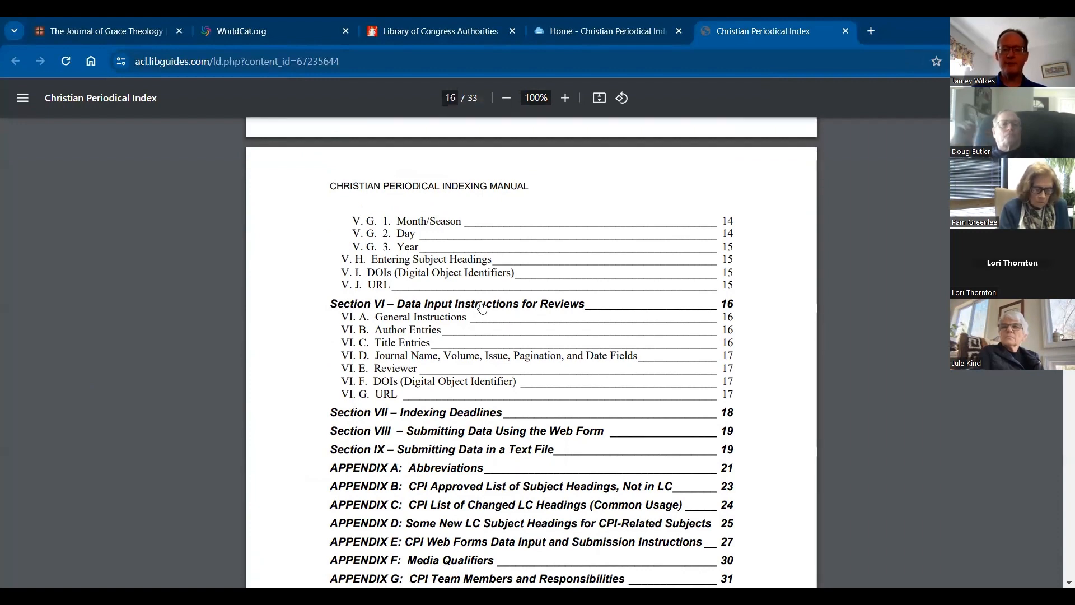
click(481, 306)
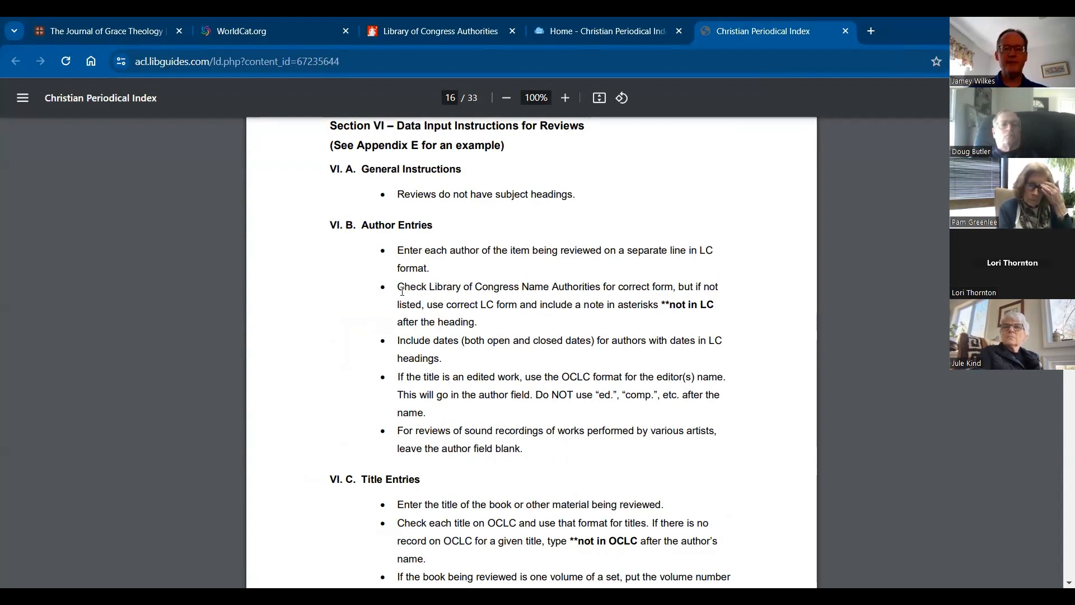
Step: Highlight "Check Library of Congress Name Authorities" and the "**not in LC" note in the Author Entries rules
drag(397, 287, 602, 295)
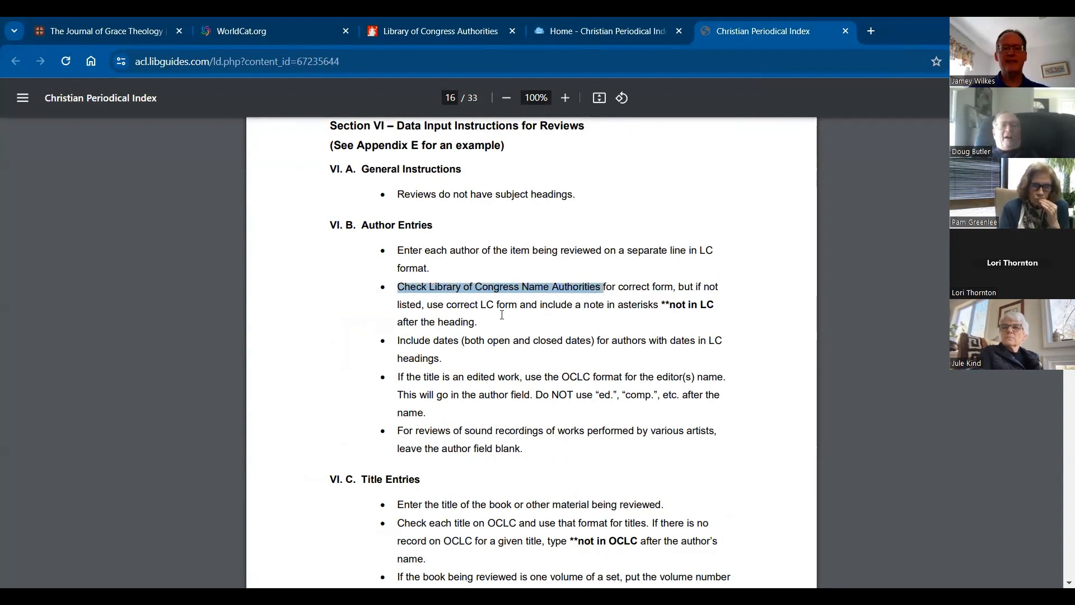
click(581, 325)
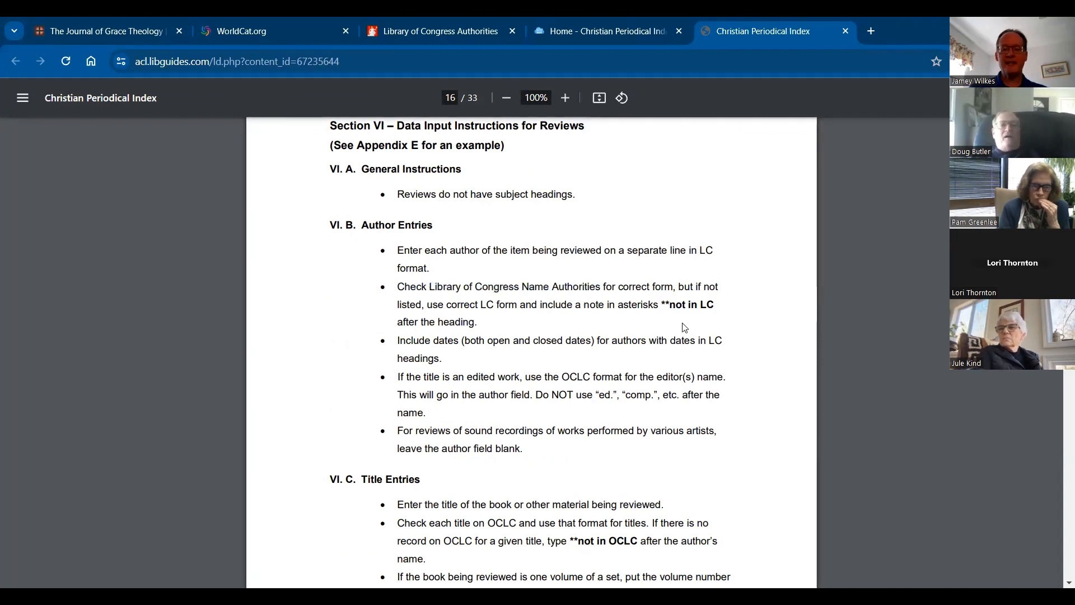
drag(663, 305, 714, 307)
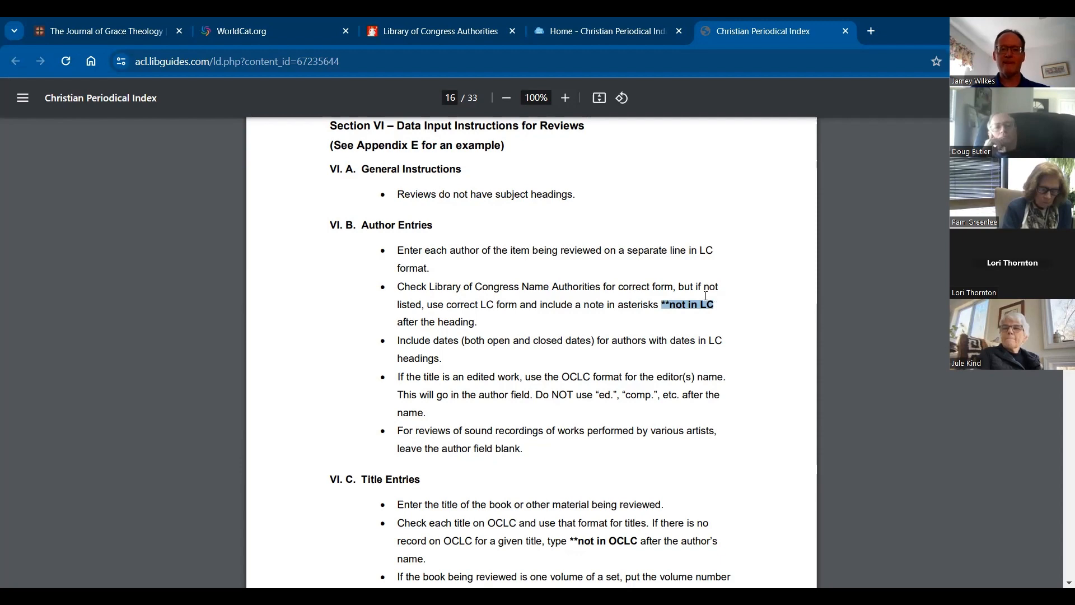
Step: Check the reviewed title in the journal, then find "hermeneutics of the biblical writers" plus the author's surname in WorldCat and open the 2018 English print record
click(133, 31)
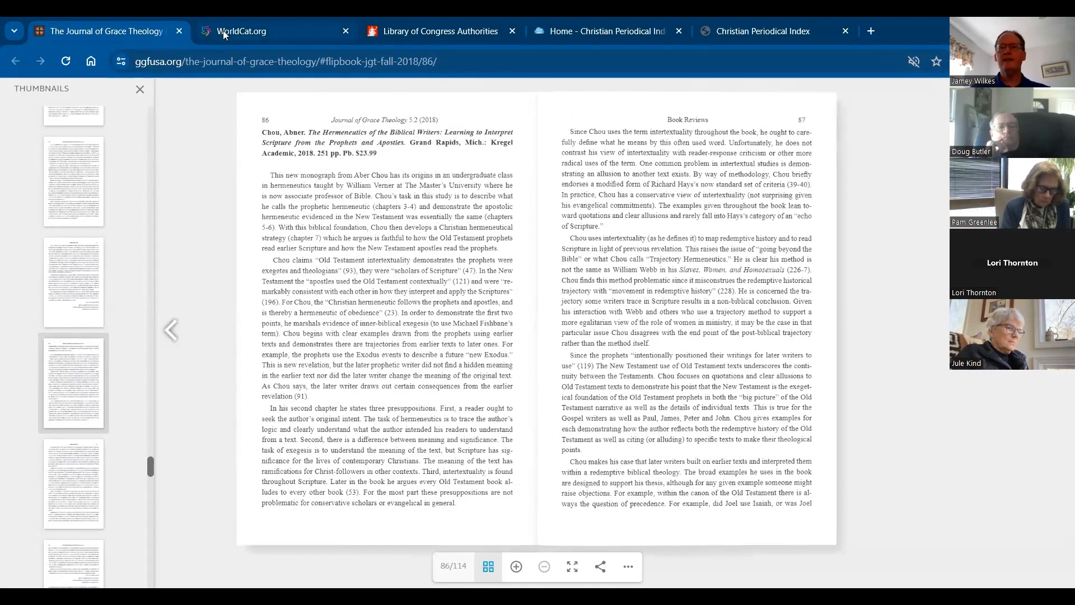
mouse_move(223, 31)
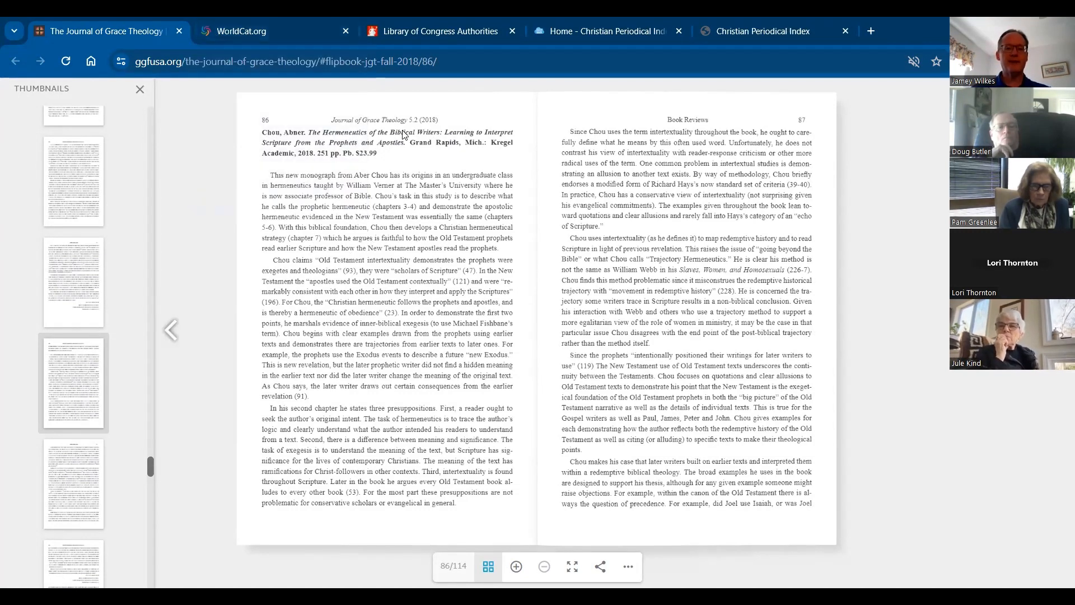
click(219, 33)
click(422, 359)
text(her)
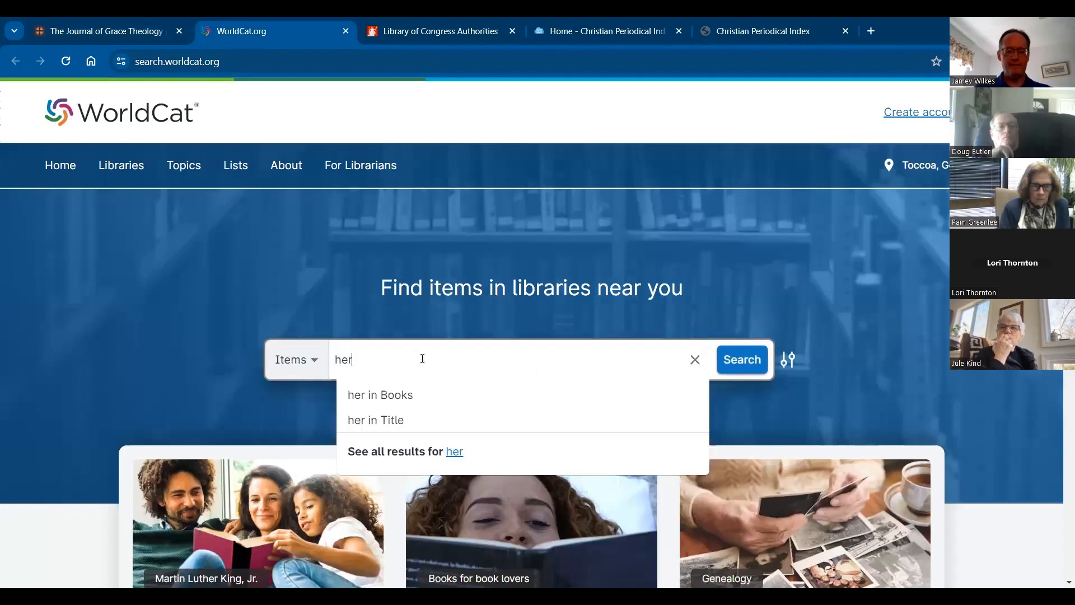
text(meneutics of the b)
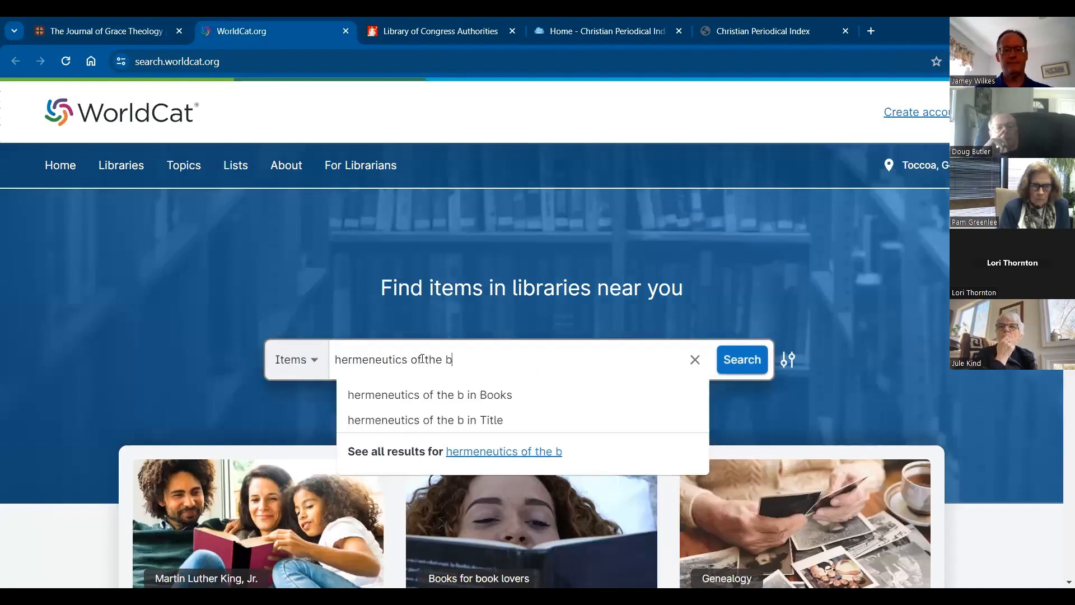
text(iblical writers)
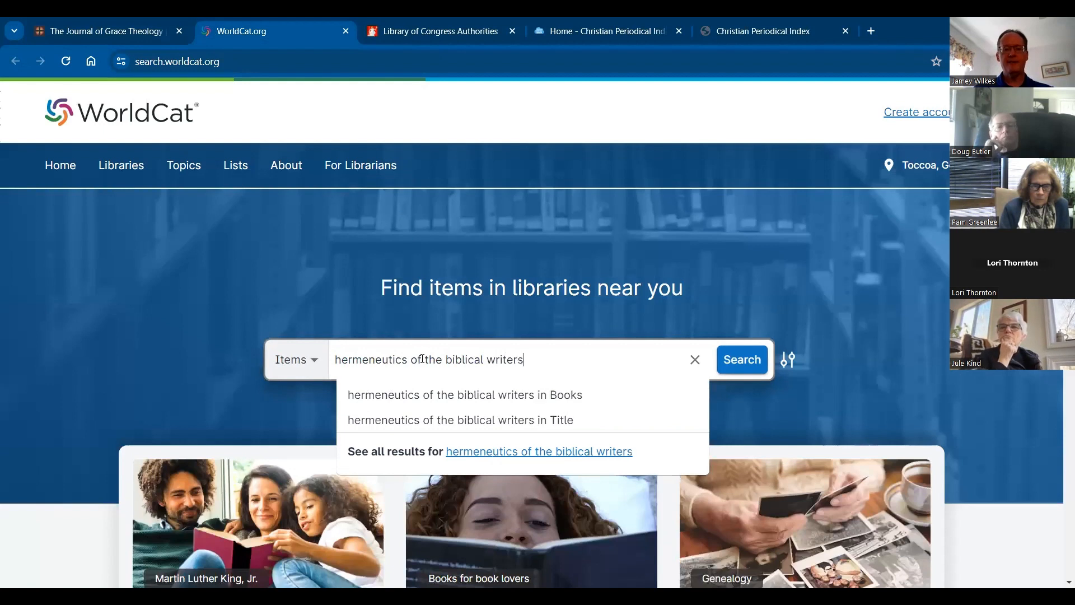
text( chou)
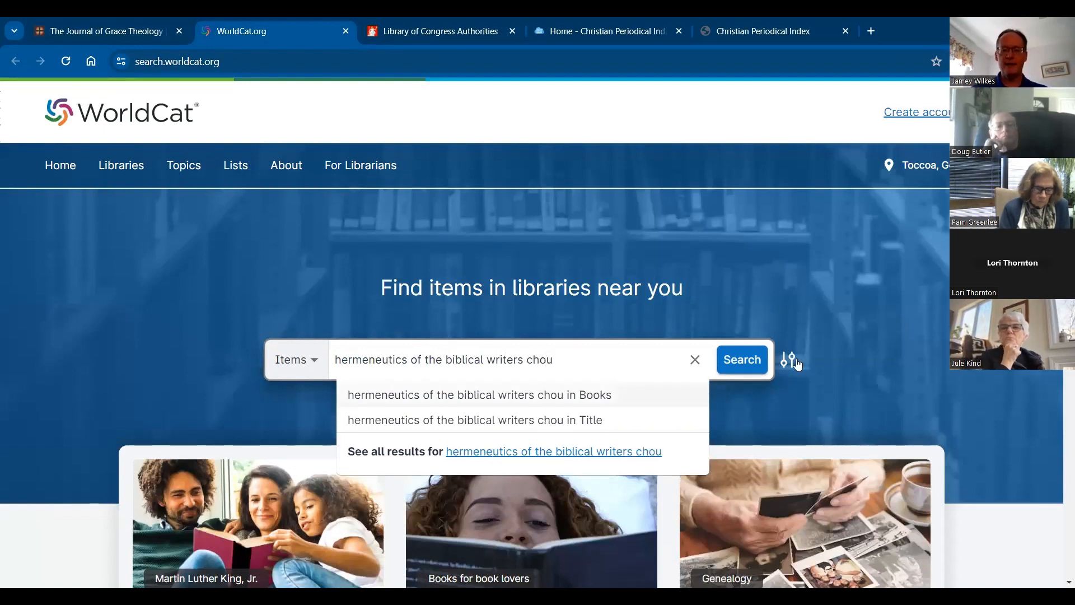
click(752, 365)
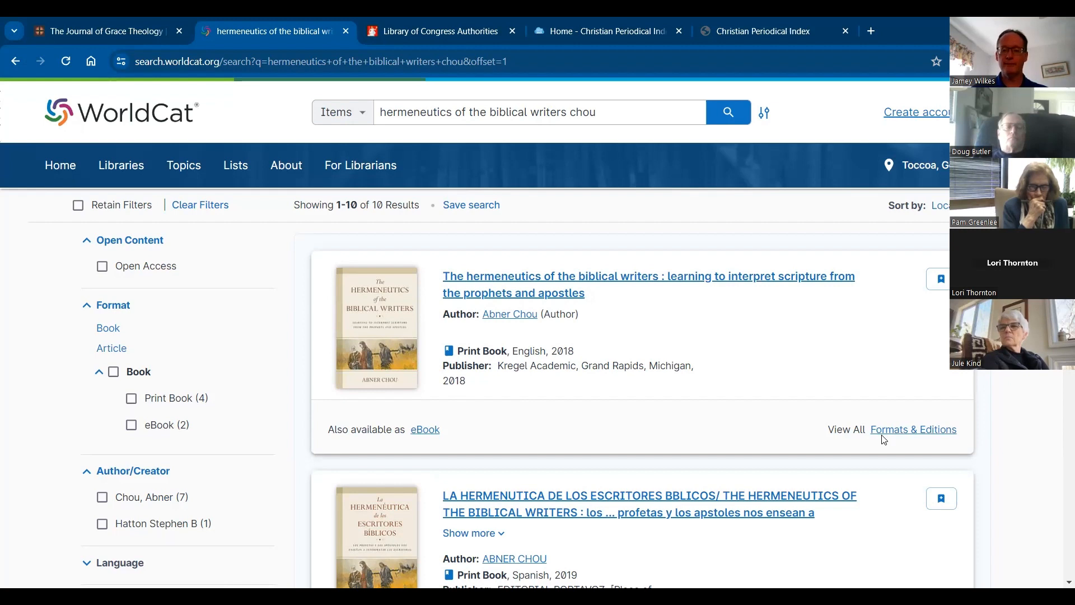
click(485, 277)
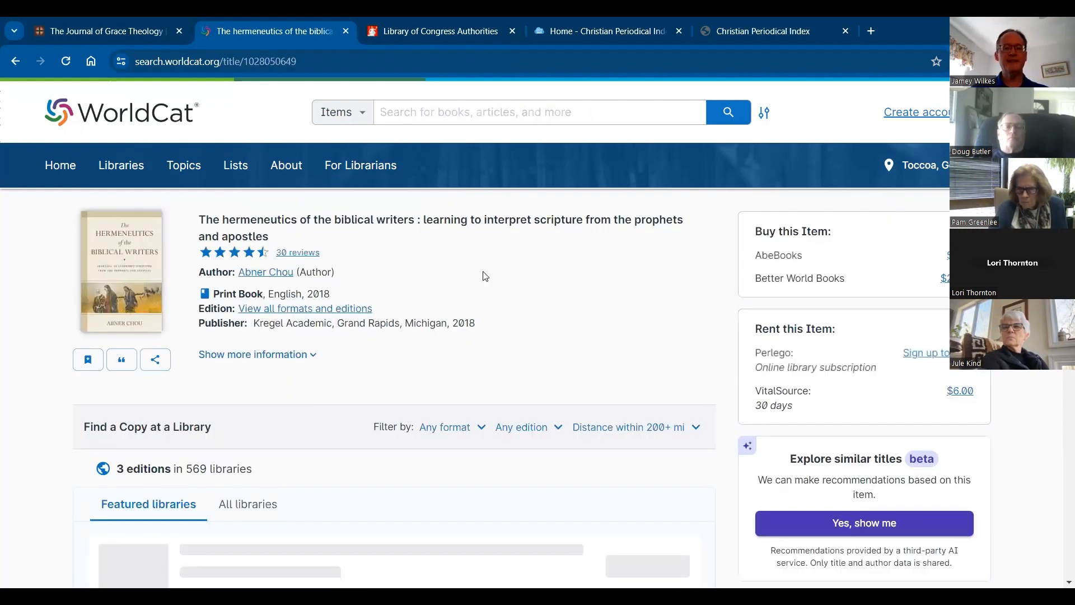
double_click(216, 220)
triple_click(216, 220)
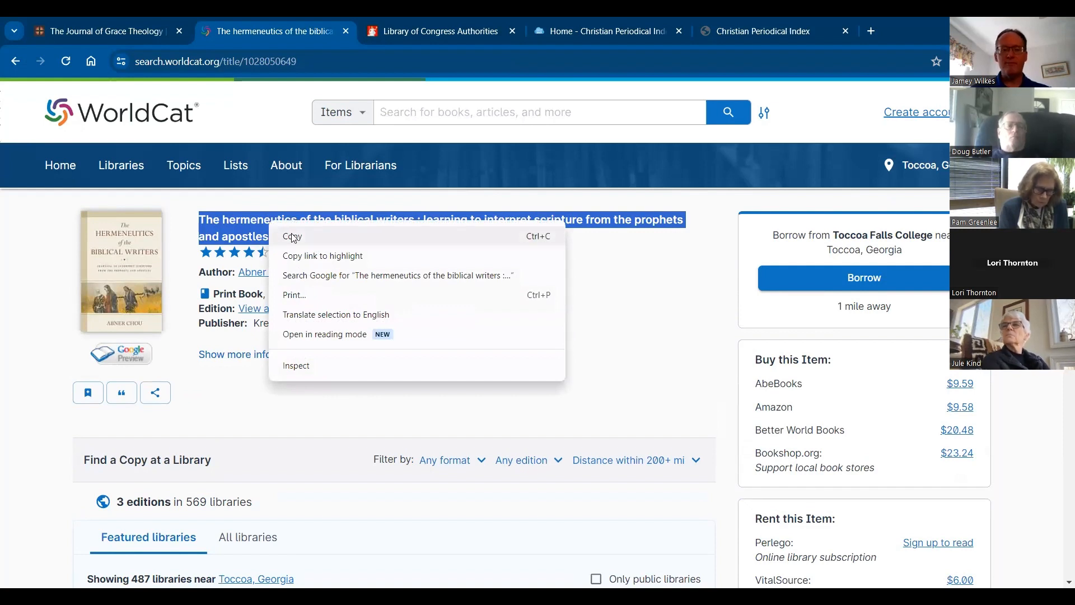
click(335, 201)
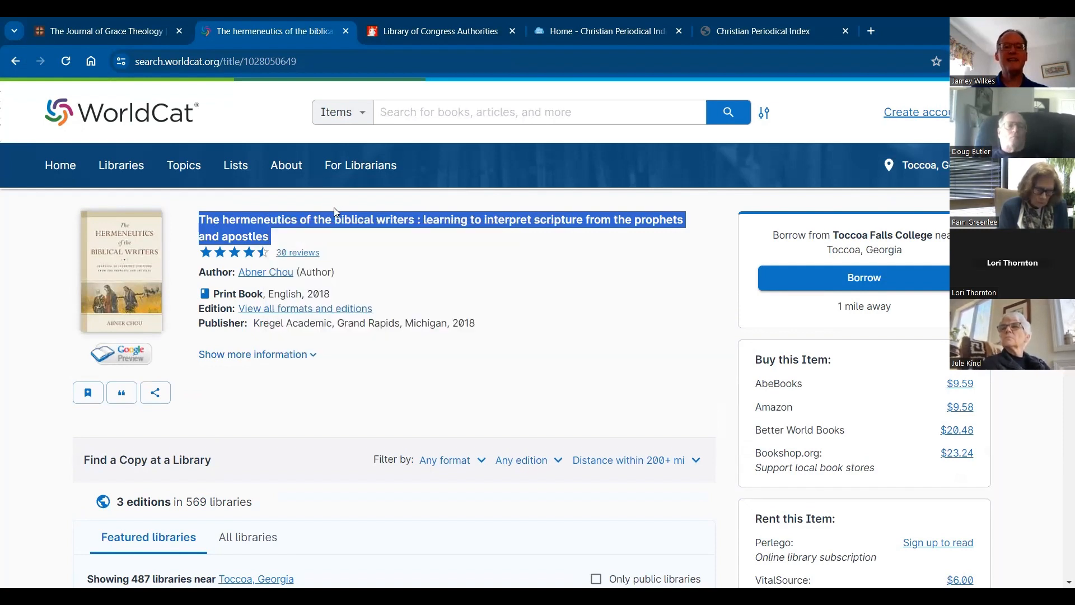
click(350, 202)
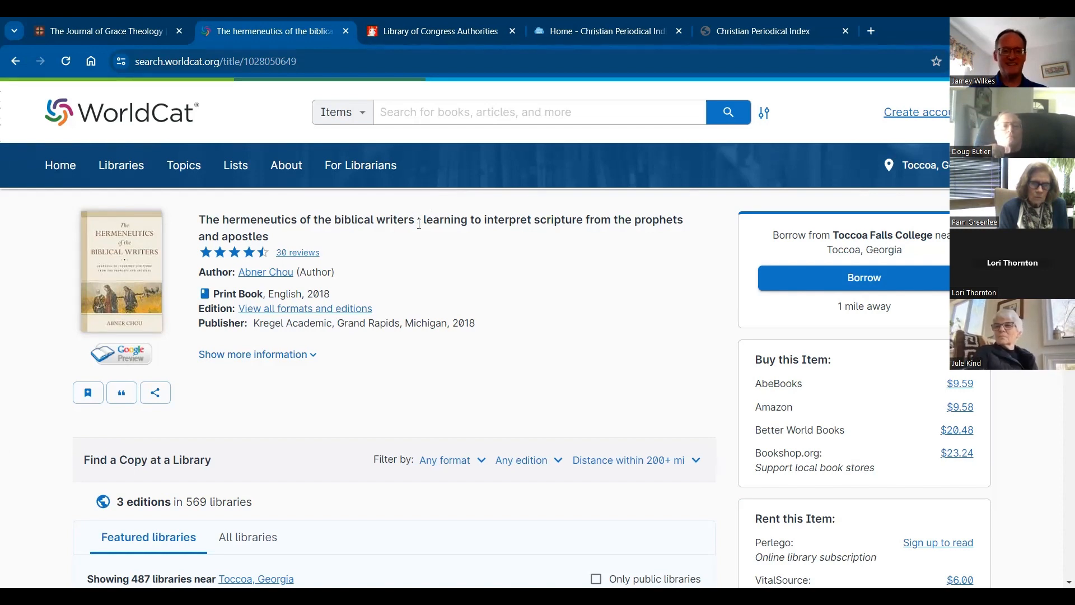
Step: Copy the full title, including the subtitle, from the book's WorldCat record
triple_click(319, 223)
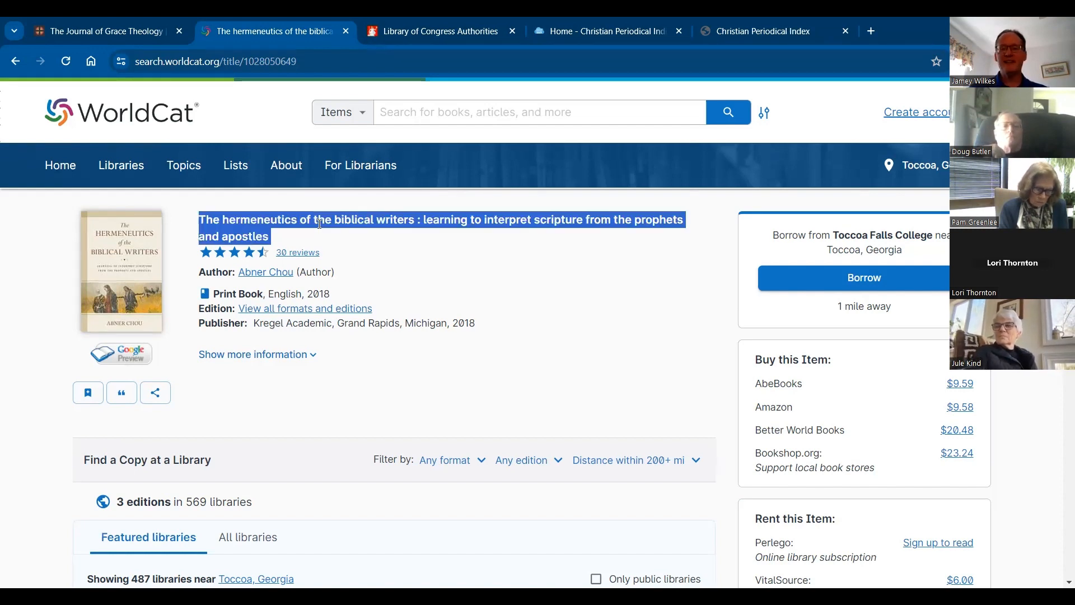
right_click(327, 223)
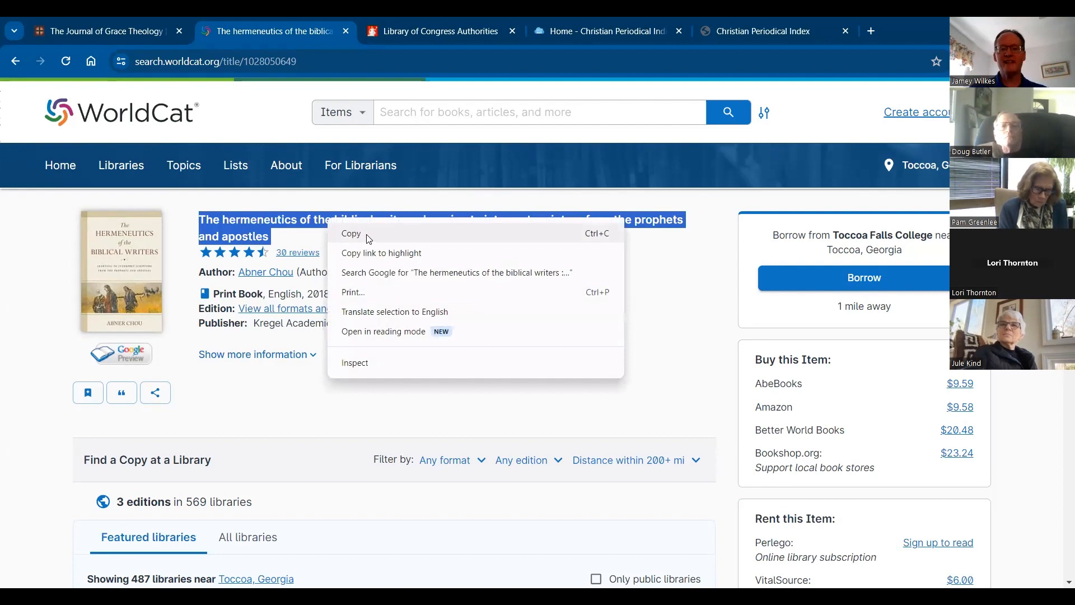
click(369, 234)
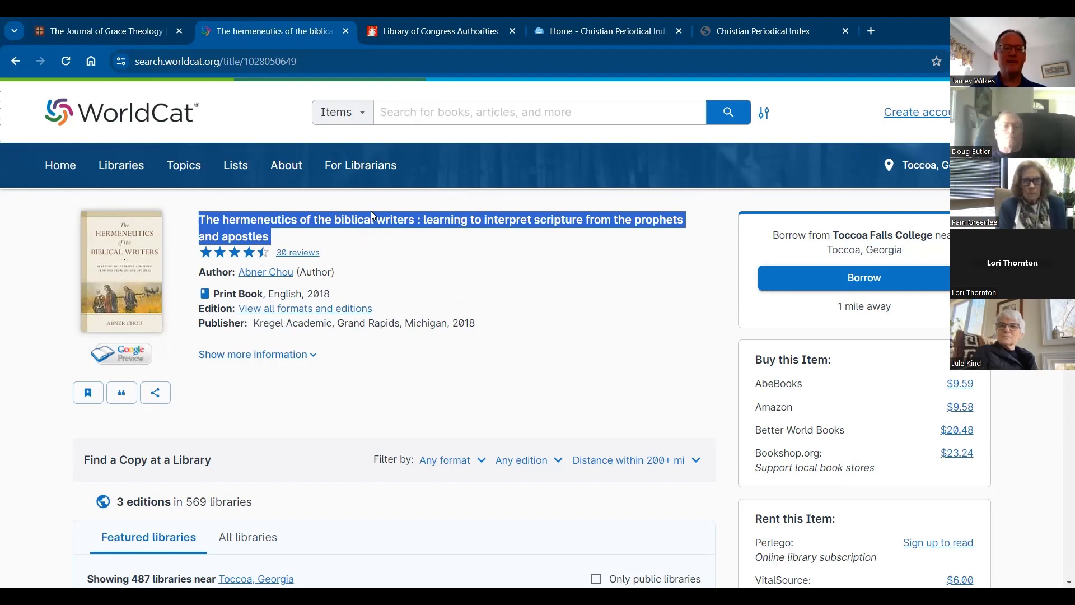
Step: Compare the title at the head of the journal's review with the title in the WorldCat record, and clear the text selection
click(106, 32)
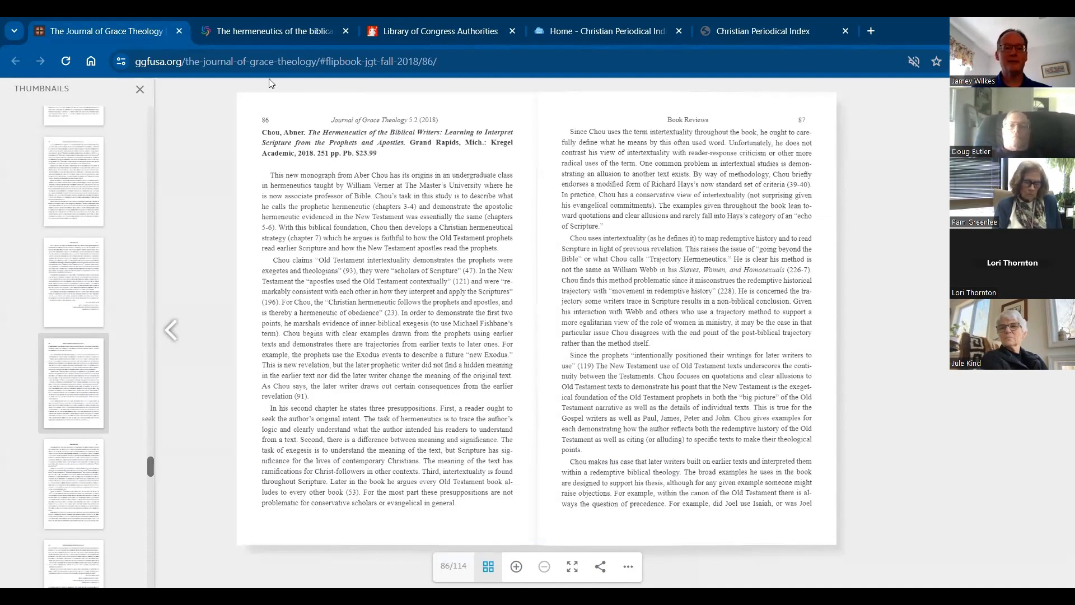
click(214, 35)
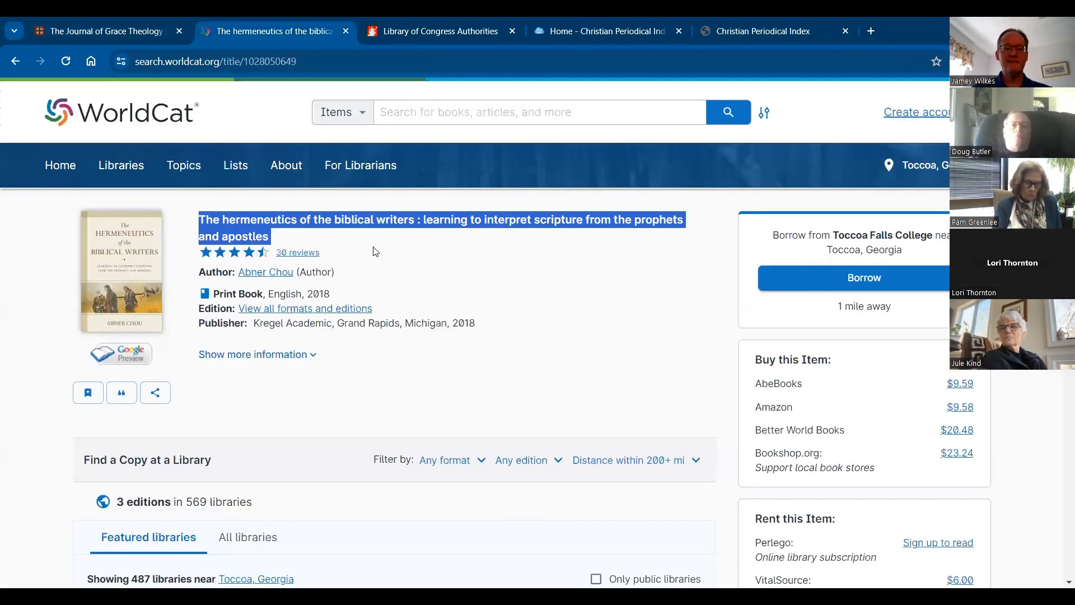
click(463, 204)
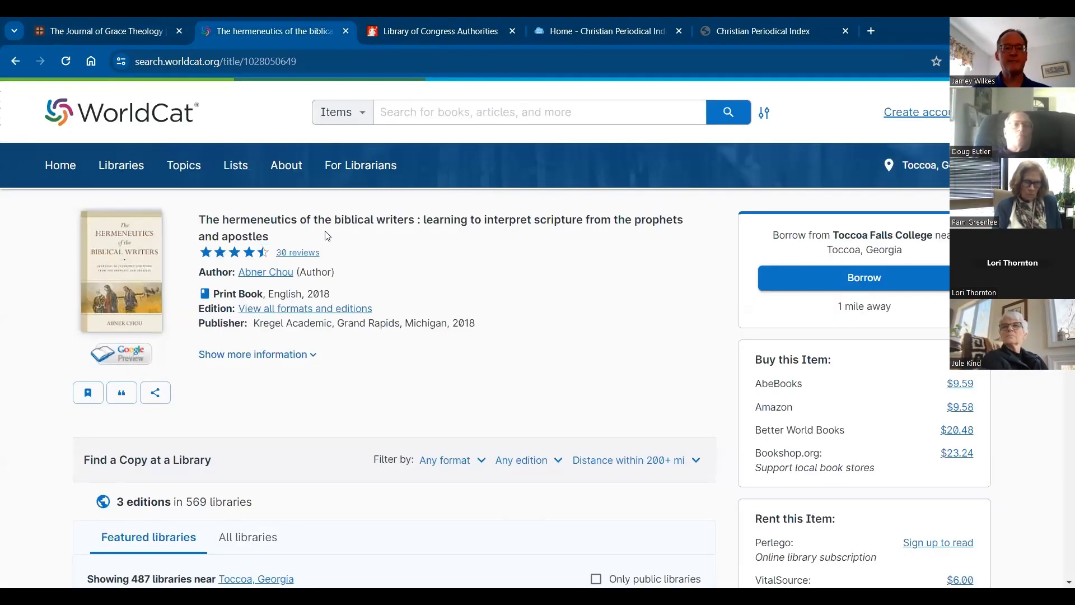
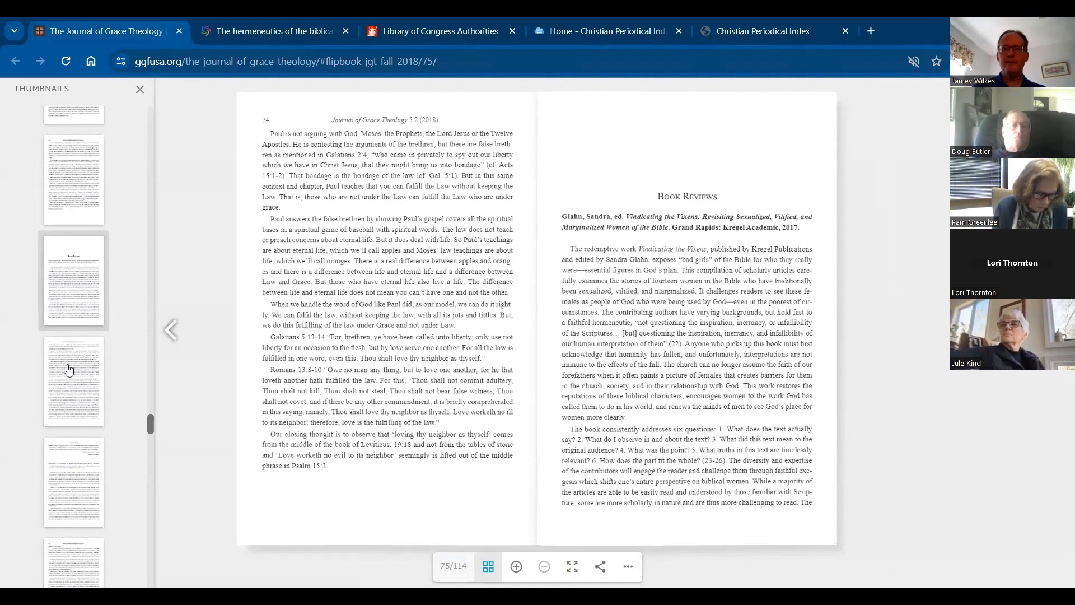
Step: Look through the journal's Book Reviews section, opening the review that starts on page 77 and the one on page 80
scroll(65, 393, down, 4)
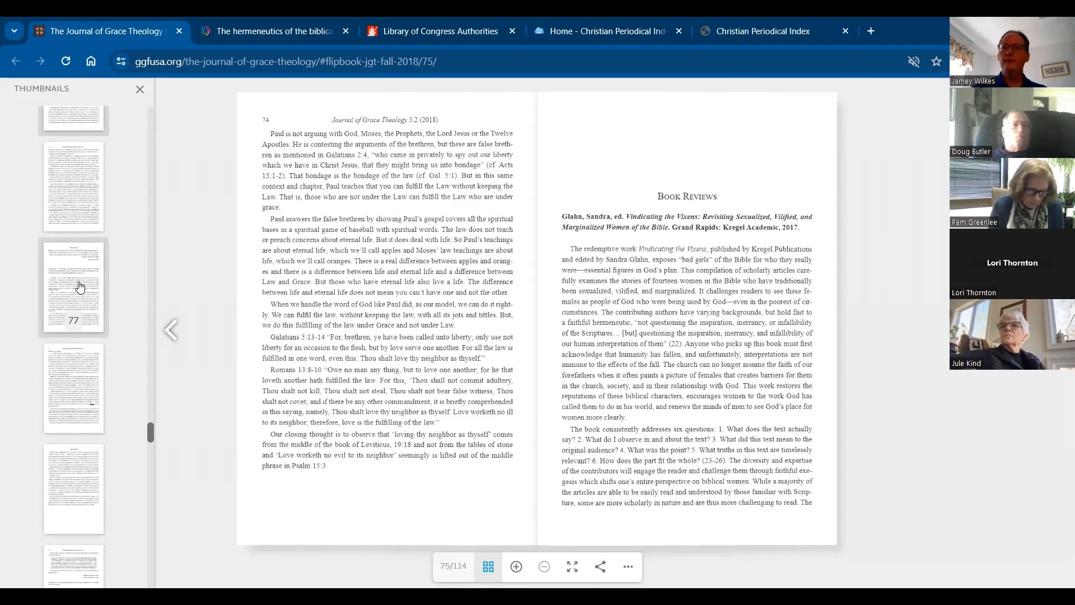
click(80, 286)
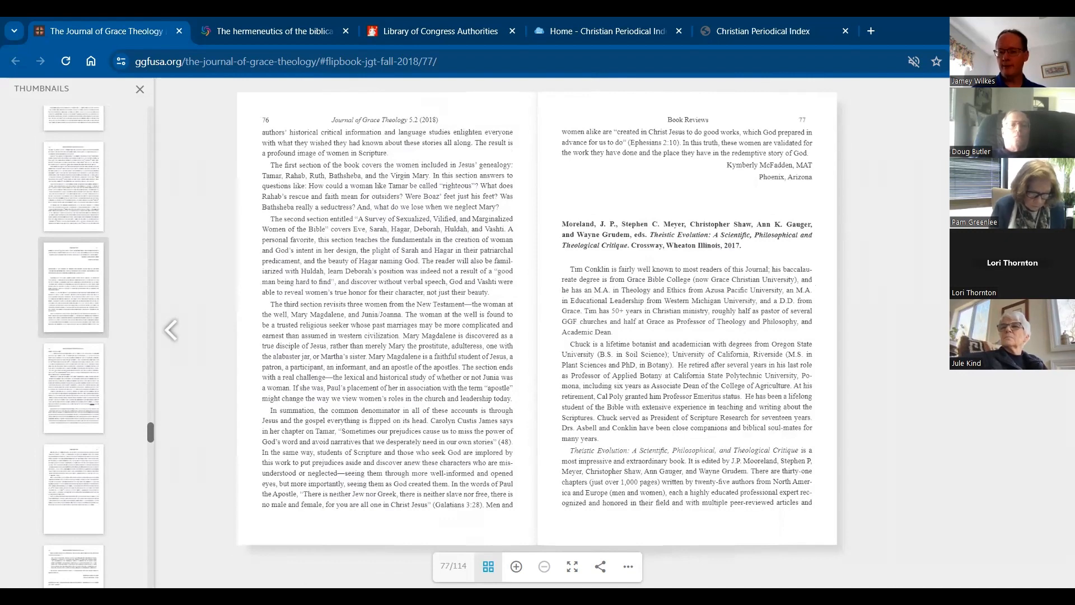
scroll(67, 454, down, 2)
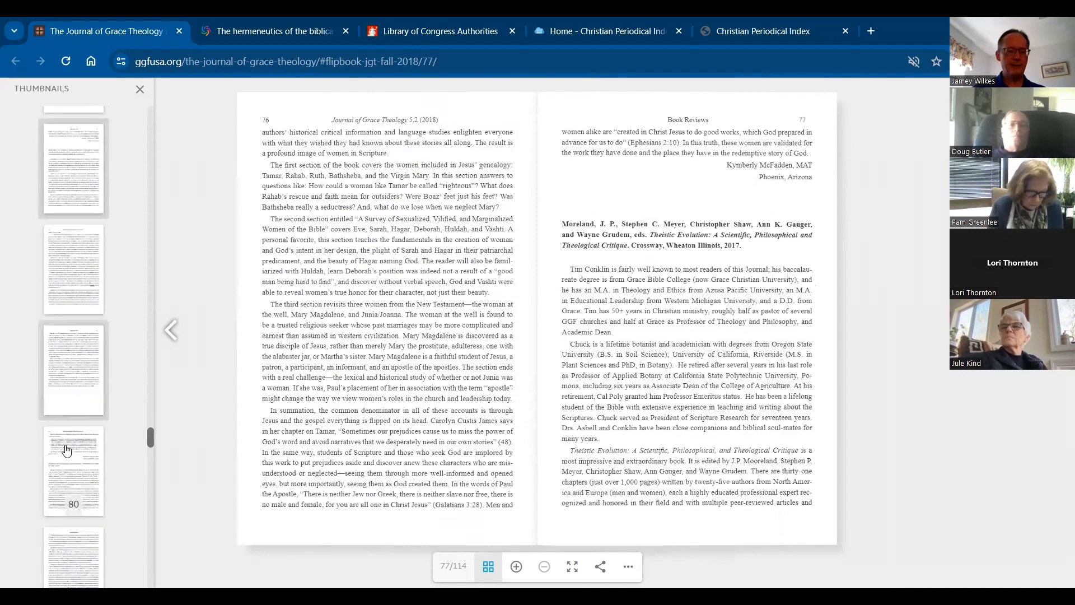
click(75, 454)
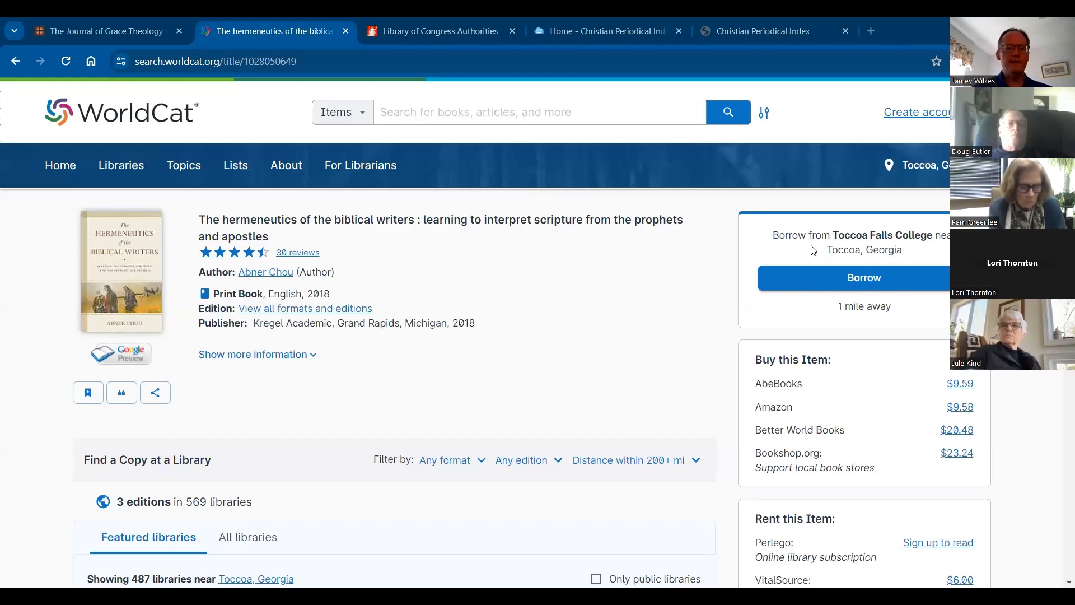
Step: Check all formats and editions of the hermeneutics book in WorldCat, view the 2019 eBook record, and return to the search results
click(14, 66)
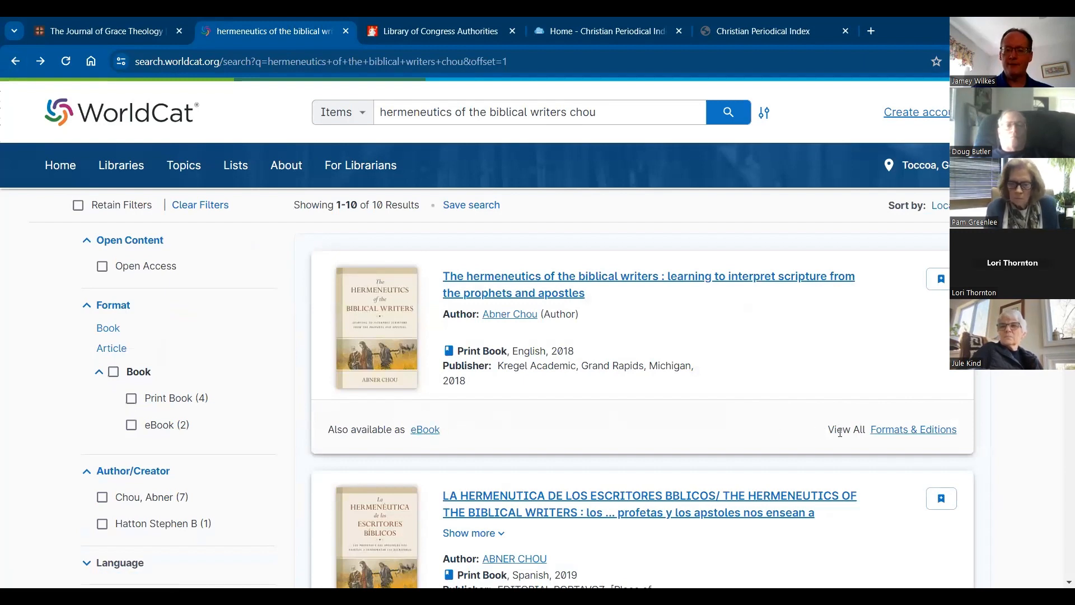
click(880, 440)
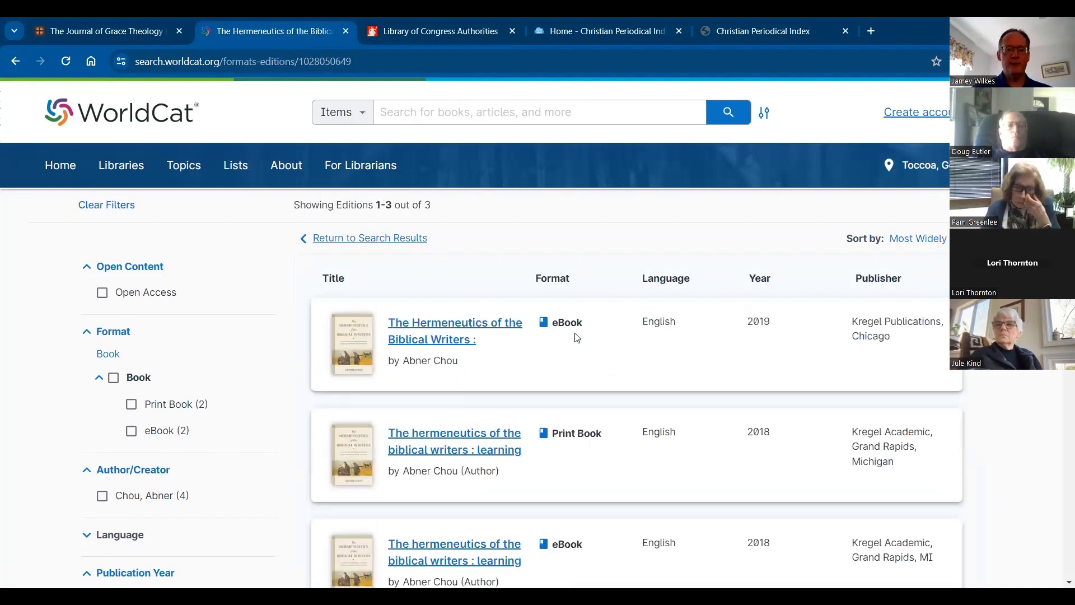
scroll(578, 337, down, 3)
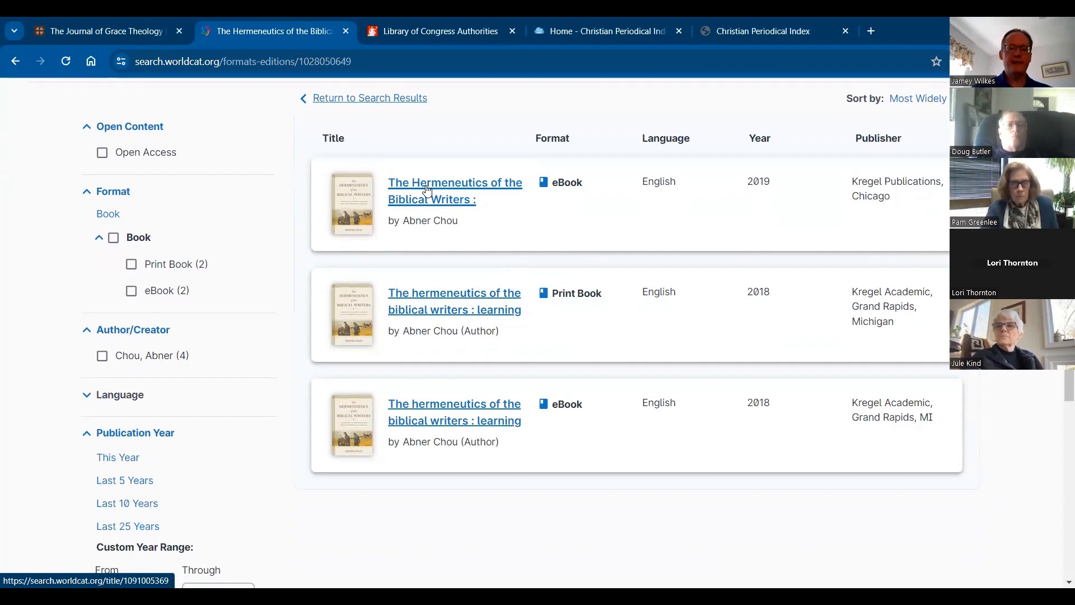
click(426, 191)
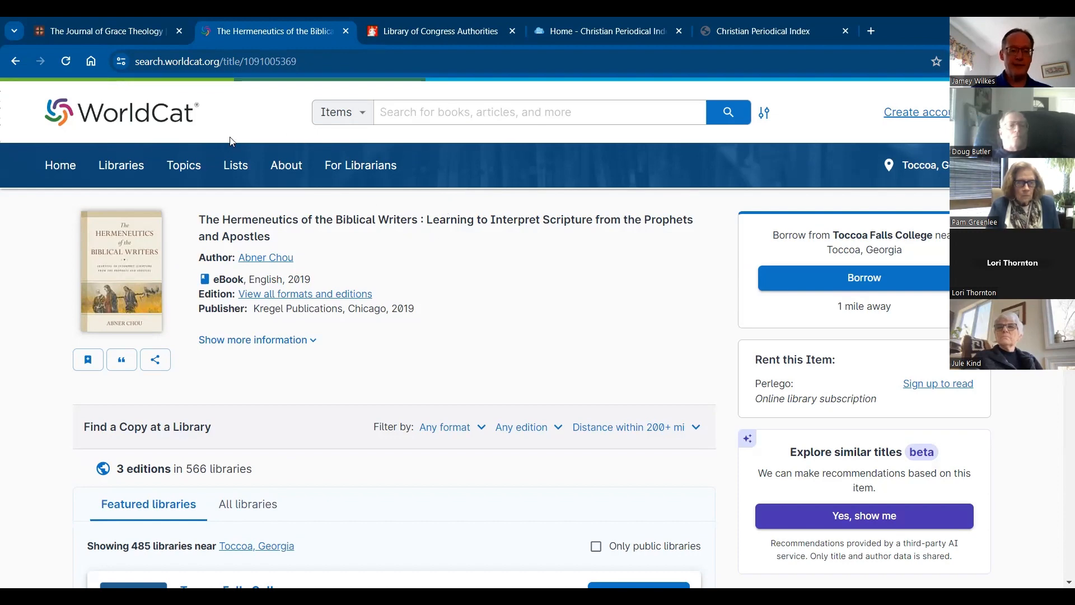
click(15, 64)
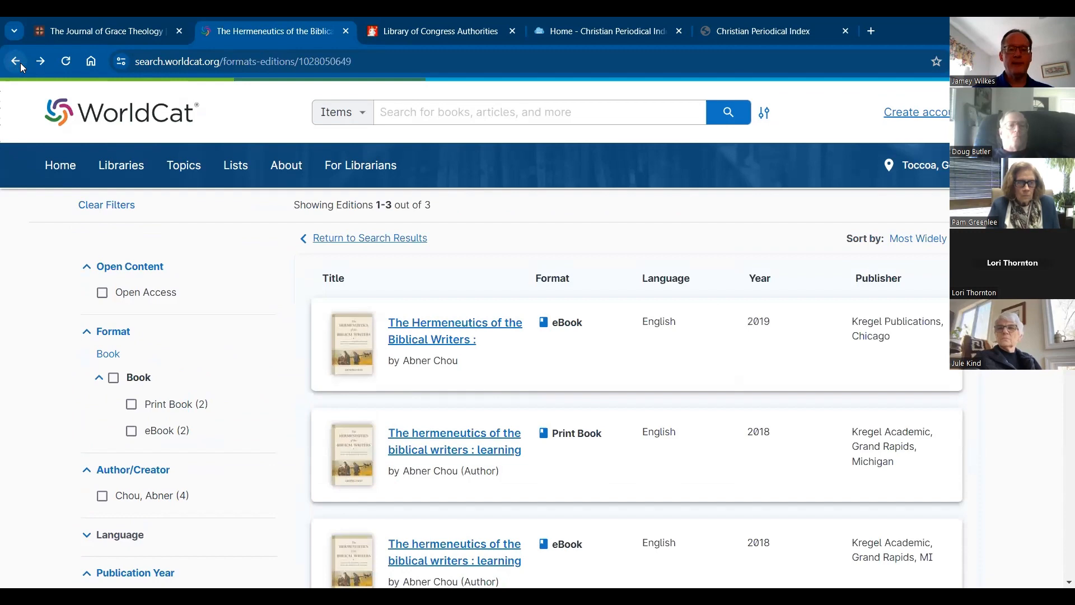
click(20, 63)
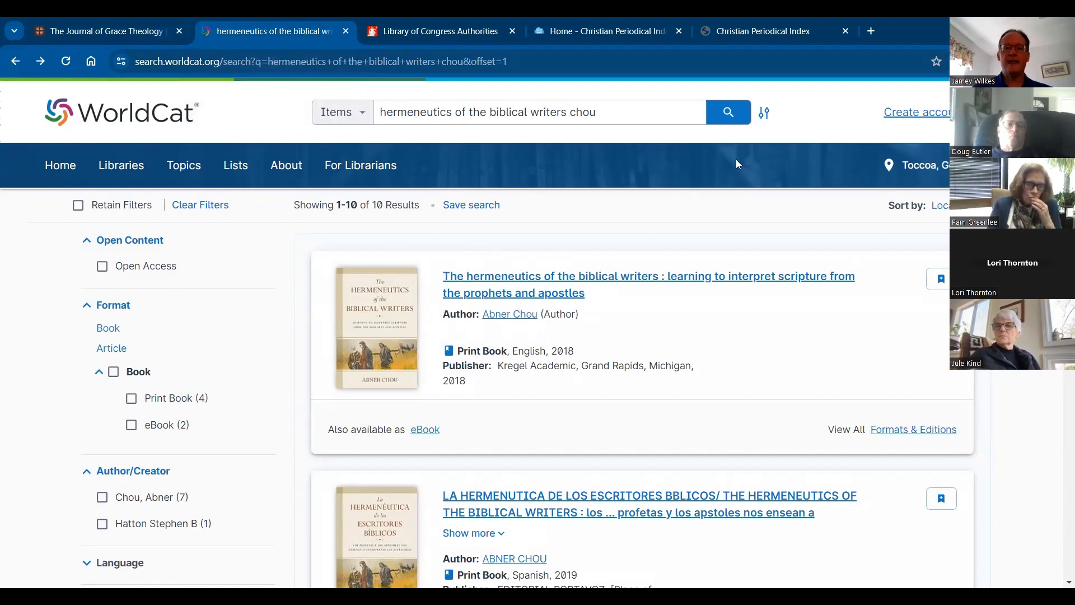
Step: Read the Title Entries rules in section VI. C of the CPI indexing manual, including the volume and series examples
double_click(914, 31)
click(548, 34)
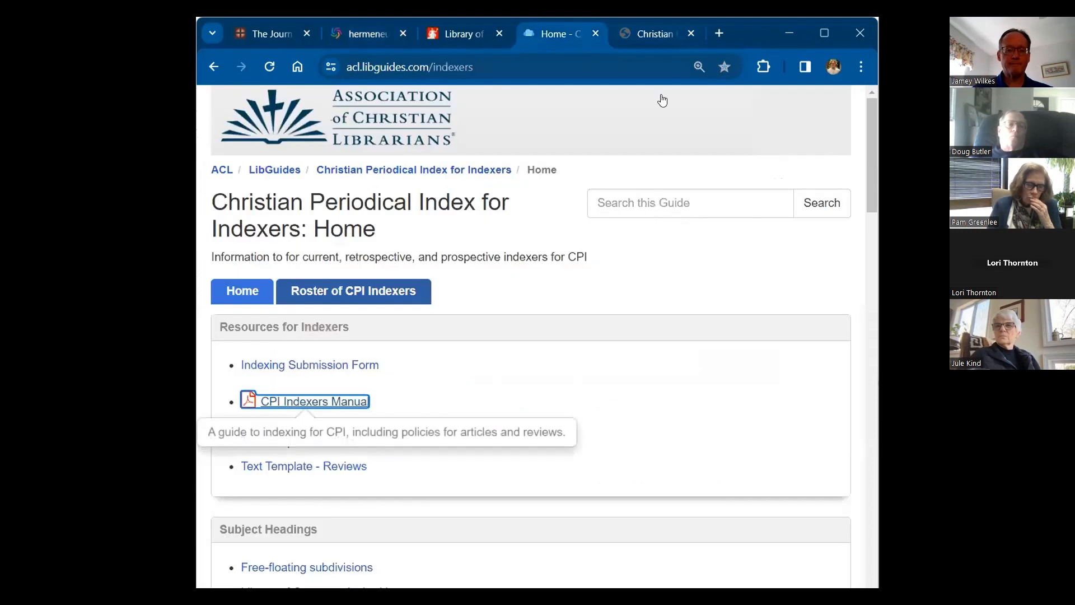
click(653, 34)
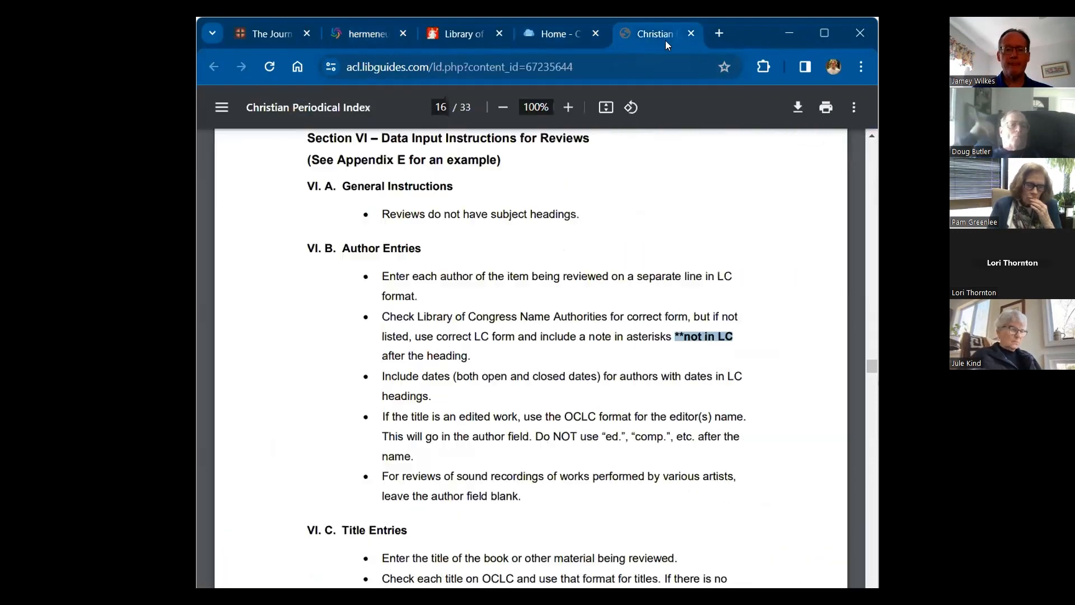
click(823, 32)
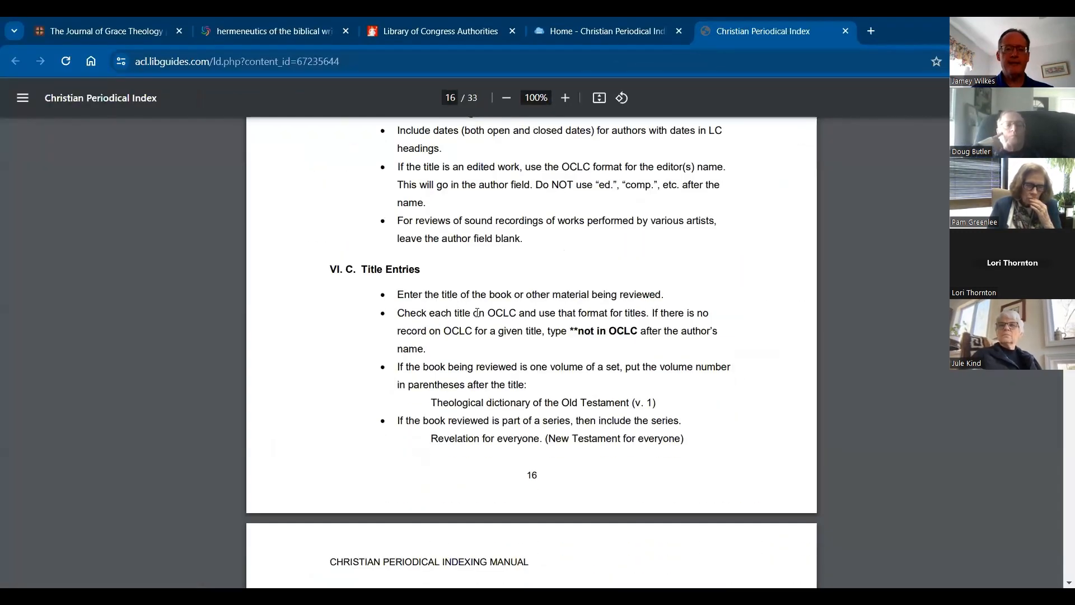
scroll(475, 315, down, 1)
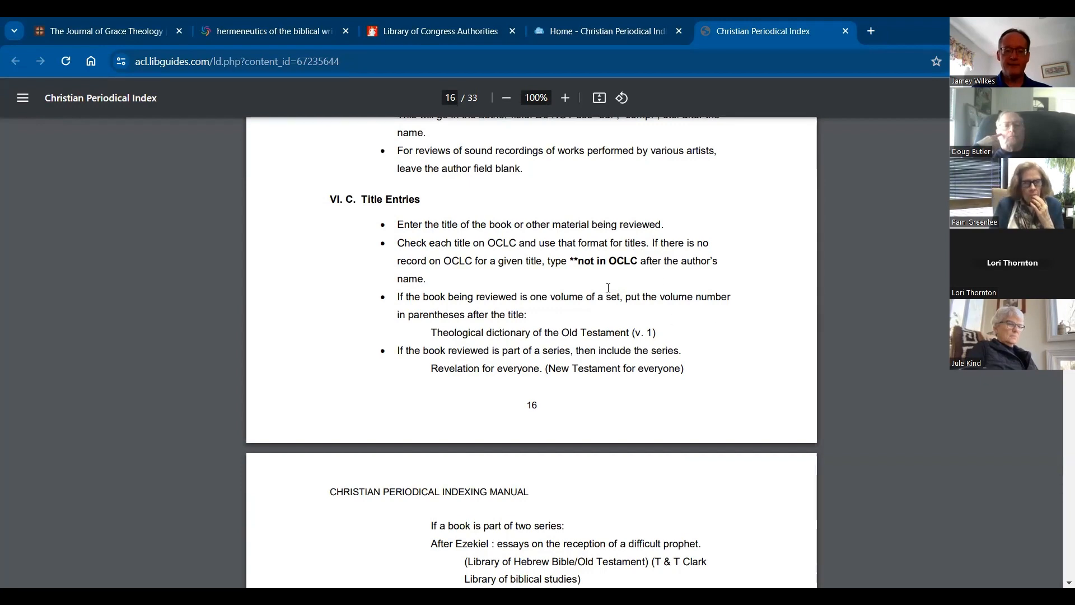
scroll(439, 219, down, 2)
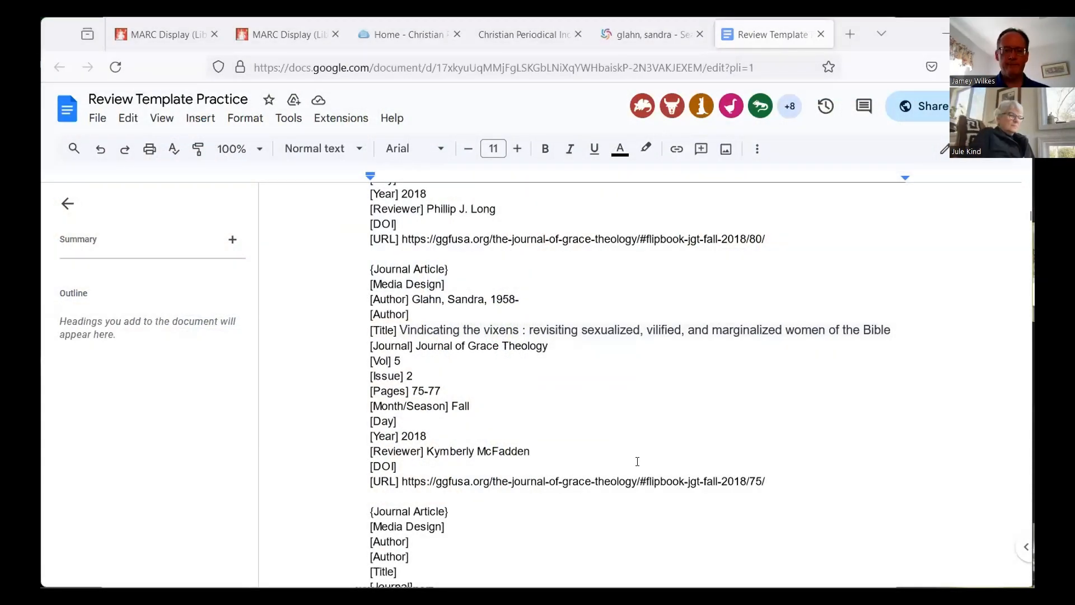
Step: In the Review Template Practice Google Doc, compare the completed entries for "The letter to the Colossians" and "Vindicating the vixens"
scroll(638, 462, up, 1)
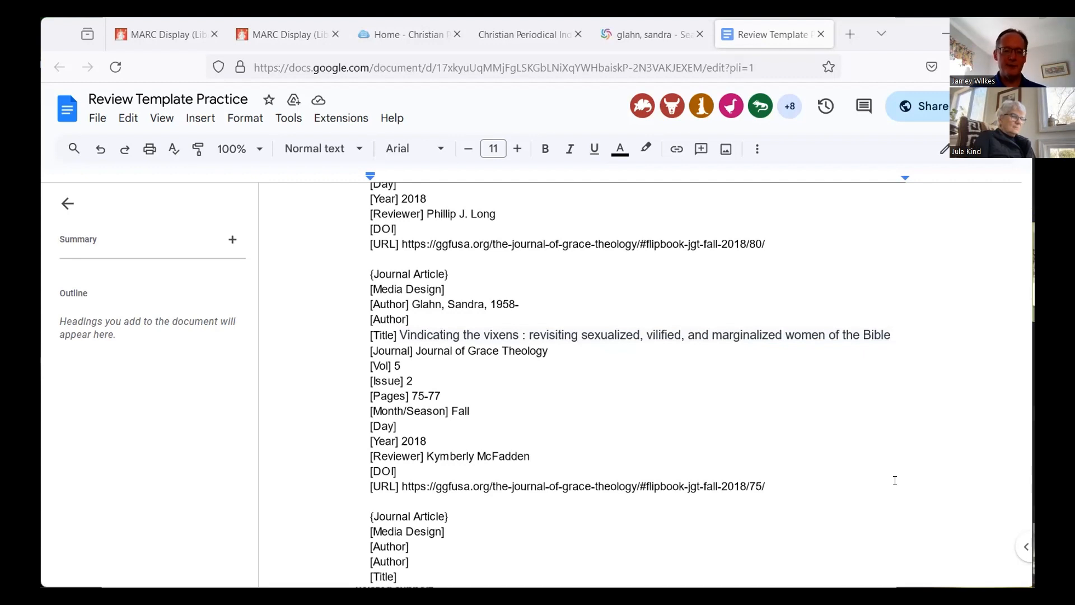
scroll(707, 387, up, 3)
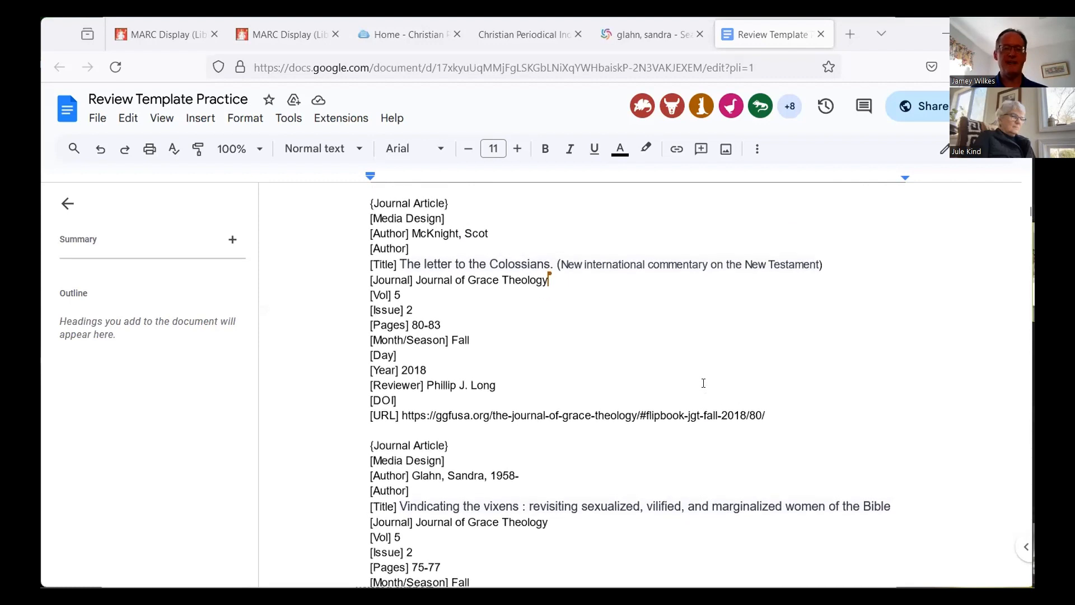
scroll(703, 384, down, 2)
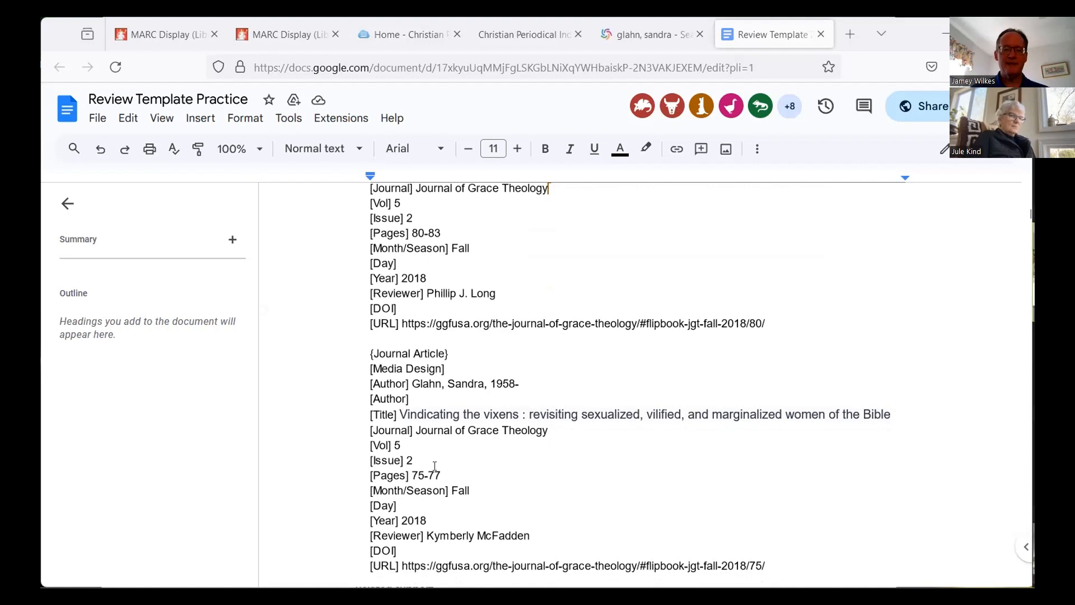
scroll(431, 483, up, 2)
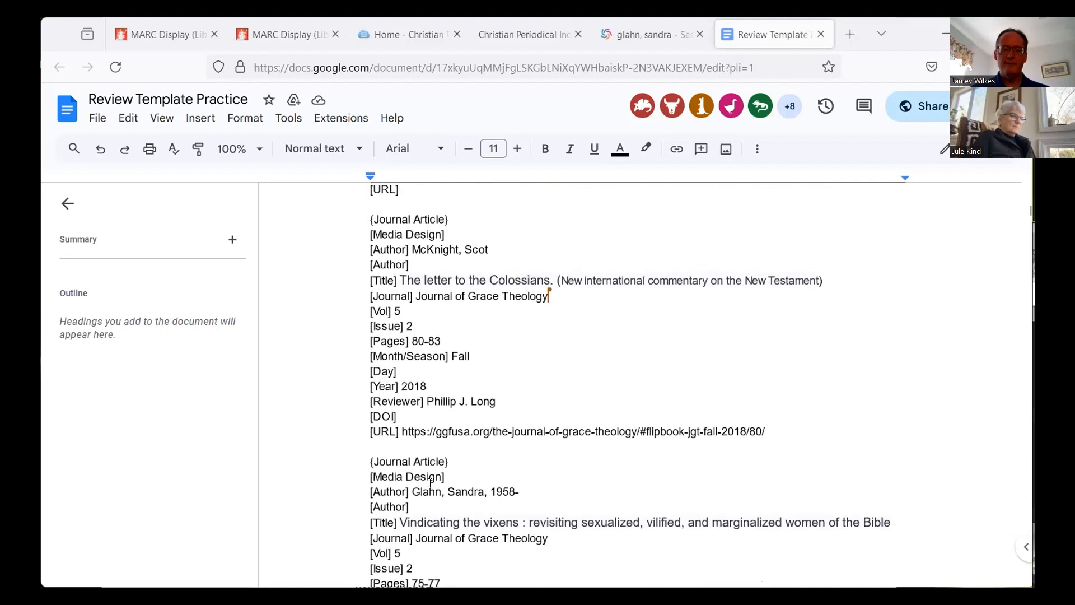
scroll(431, 483, down, 1)
scroll(430, 483, up, 1)
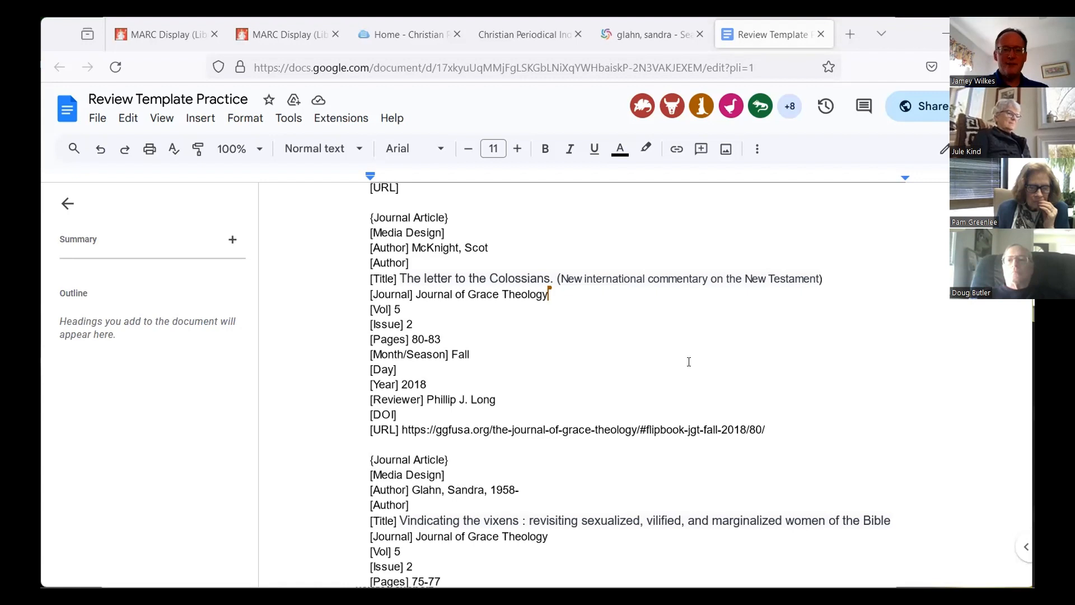
Step: Examine the blank template at the document's start and the partly filled five-author entry, down to the Colossians entry
scroll(686, 370, up, 3)
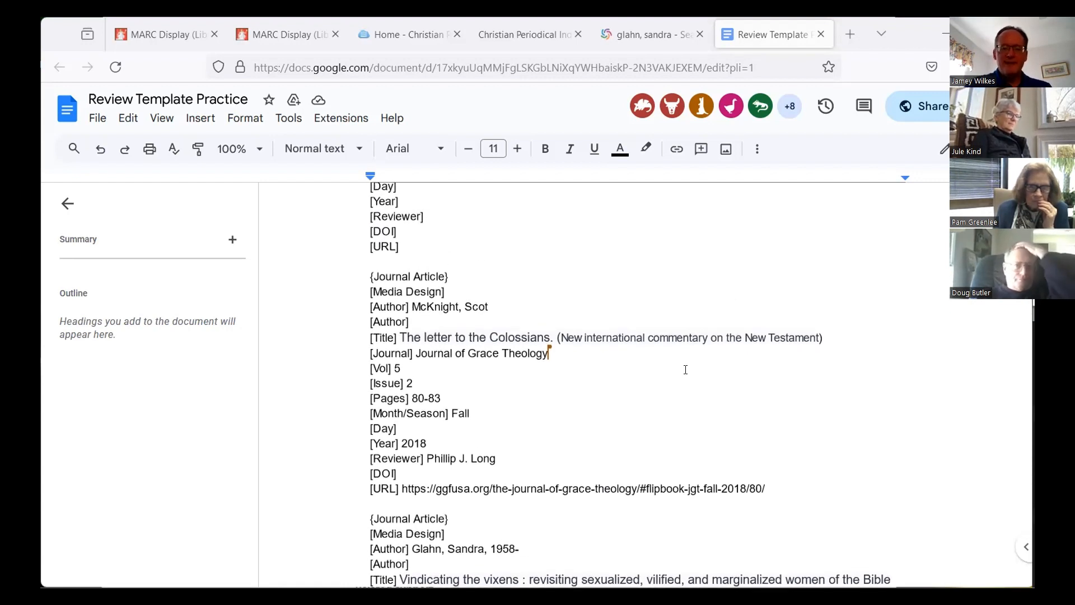
scroll(686, 369, up, 10)
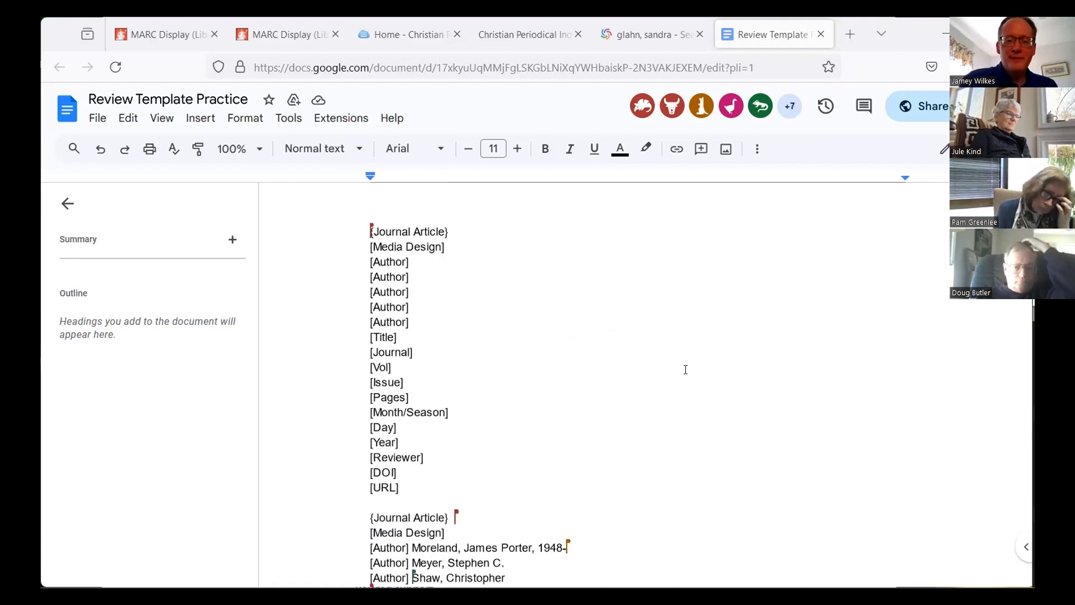
scroll(685, 369, down, 4)
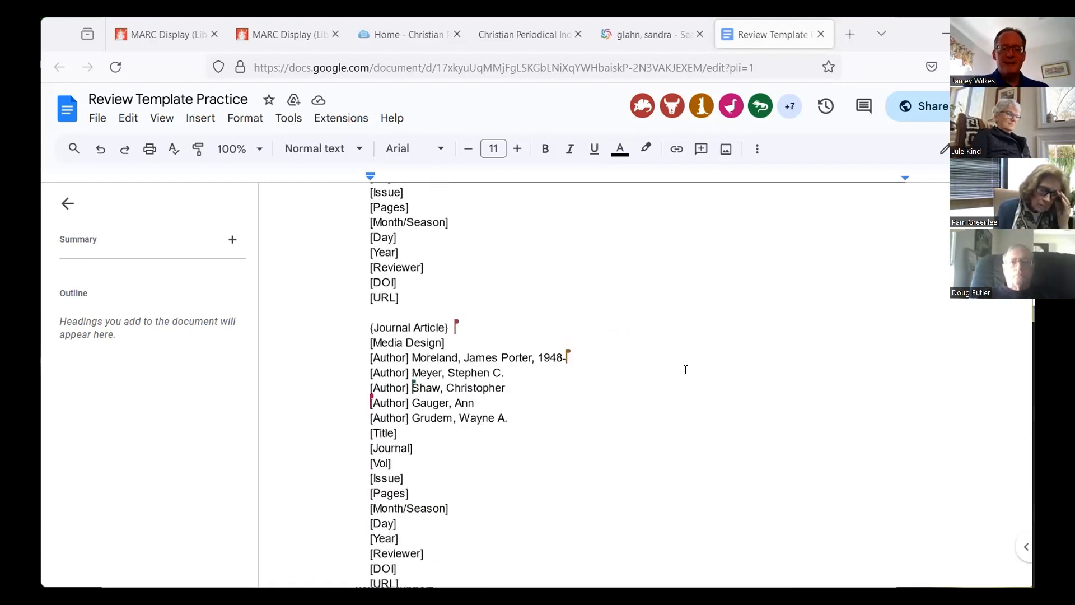
scroll(685, 370, down, 1)
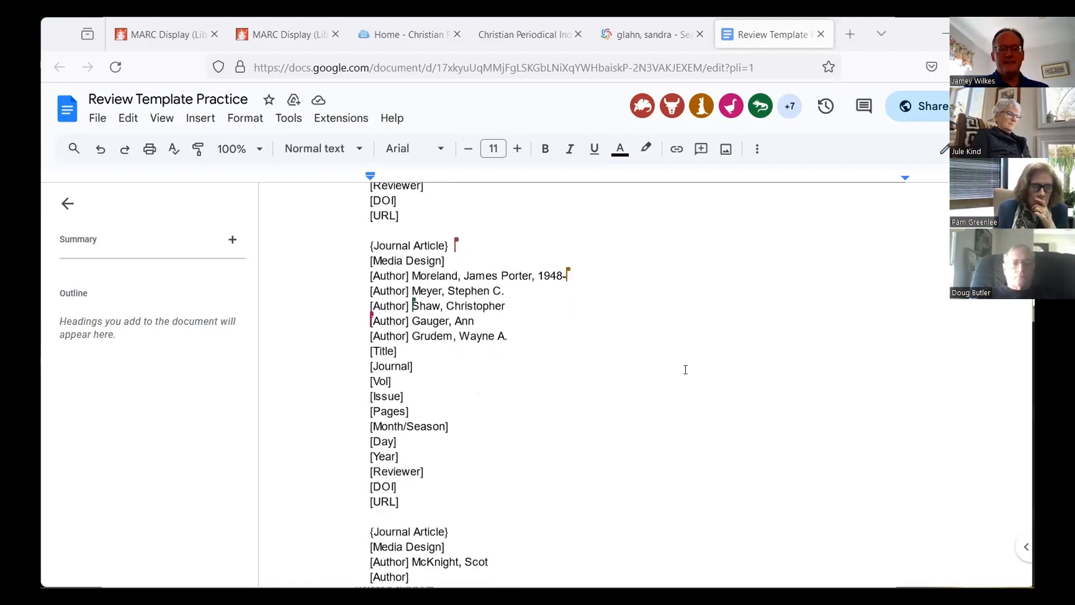
scroll(686, 370, down, 1)
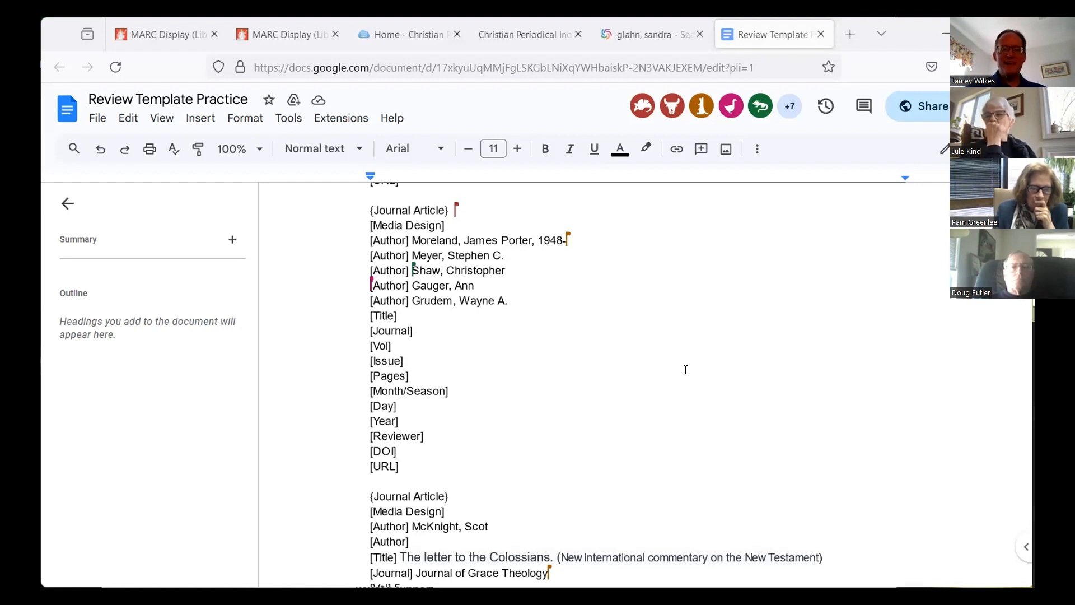
scroll(686, 369, down, 4)
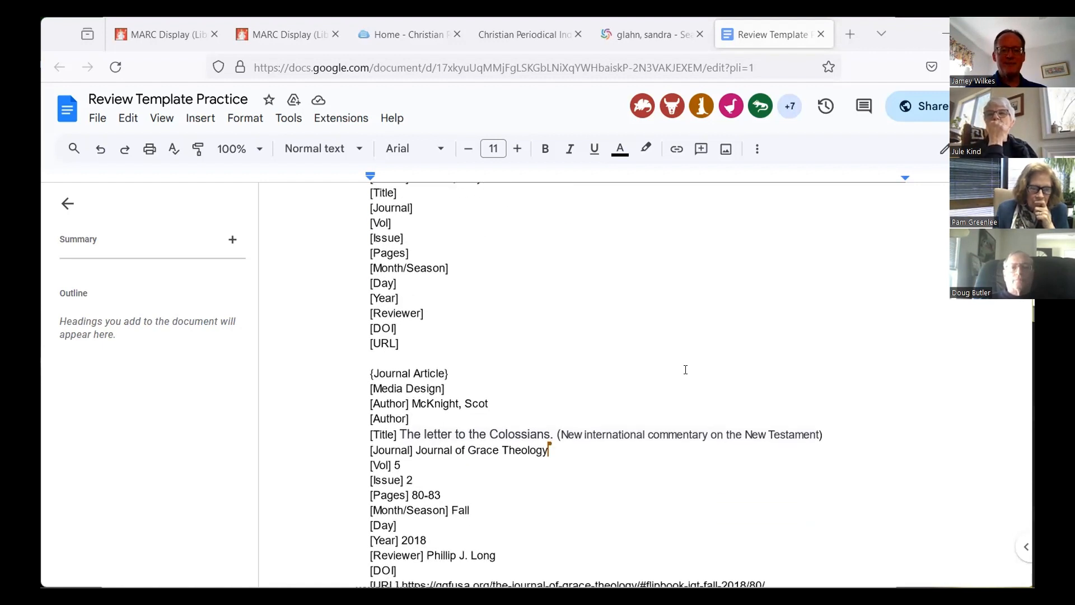
scroll(686, 370, down, 1)
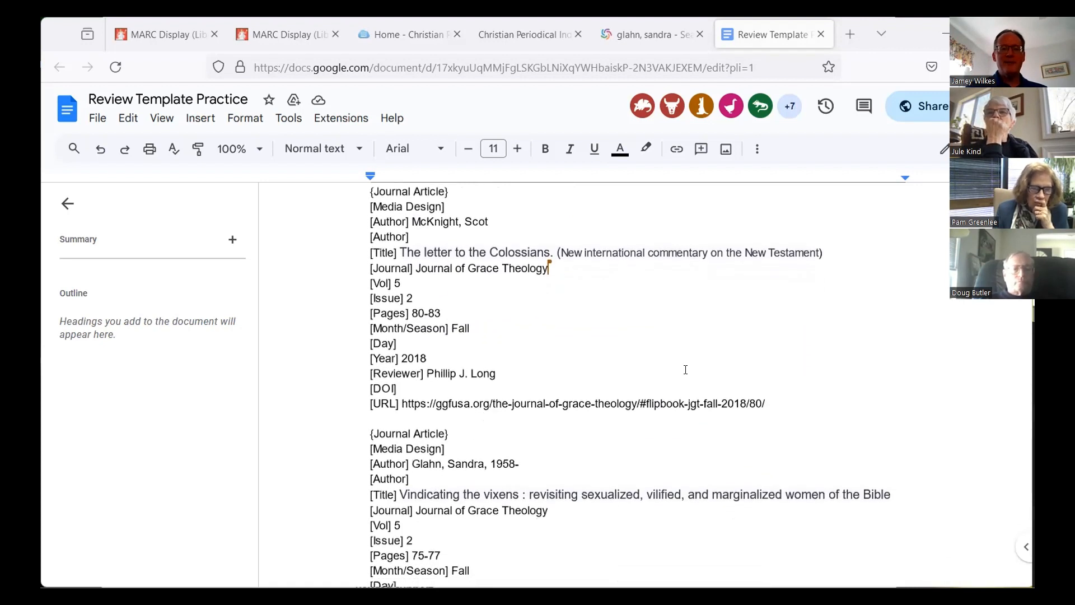
Step: Read through the "Vindicating the vixens" entry field by field, from its author line to its URL
scroll(686, 370, down, 1)
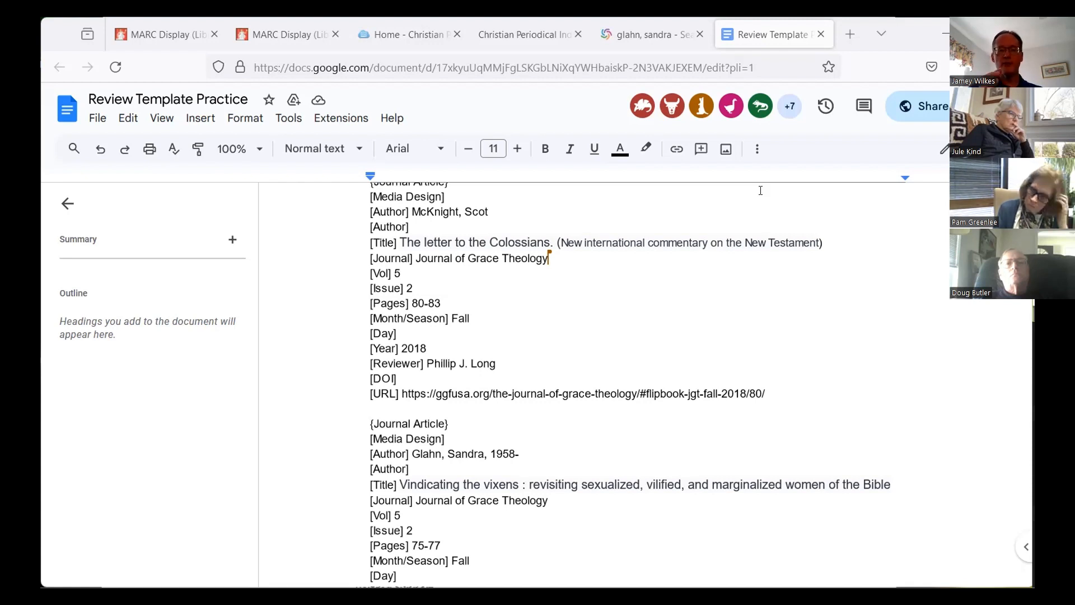
scroll(673, 340, down, 2)
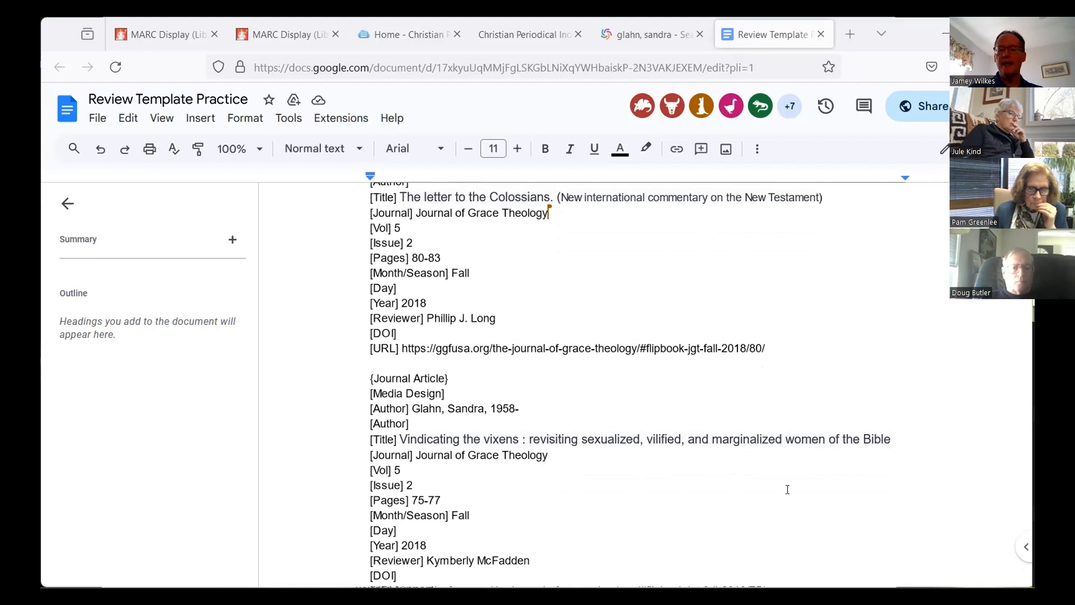
scroll(766, 489, down, 2)
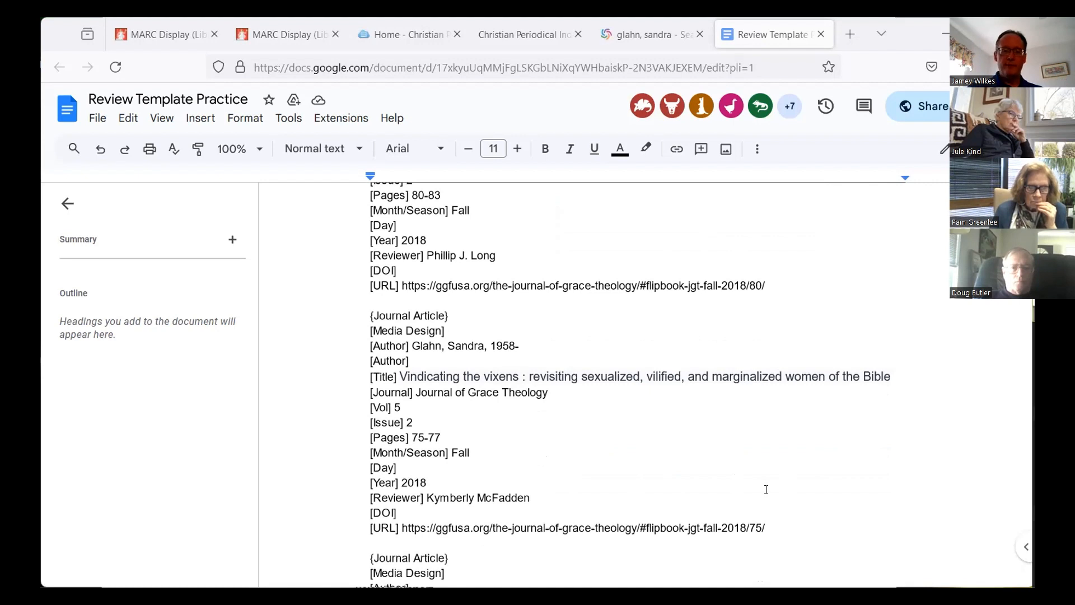
scroll(766, 489, down, 3)
scroll(767, 489, down, 1)
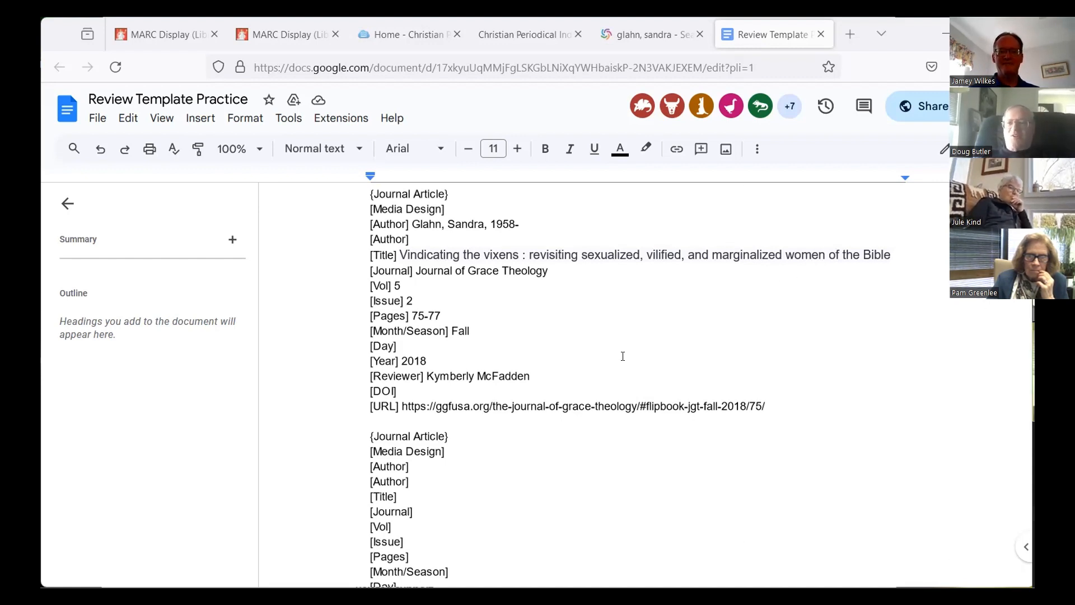
Step: Return to the start of the document and recheck the five-author entry and the Colossians entry after it
scroll(622, 357, up, 10)
scroll(622, 356, up, 5)
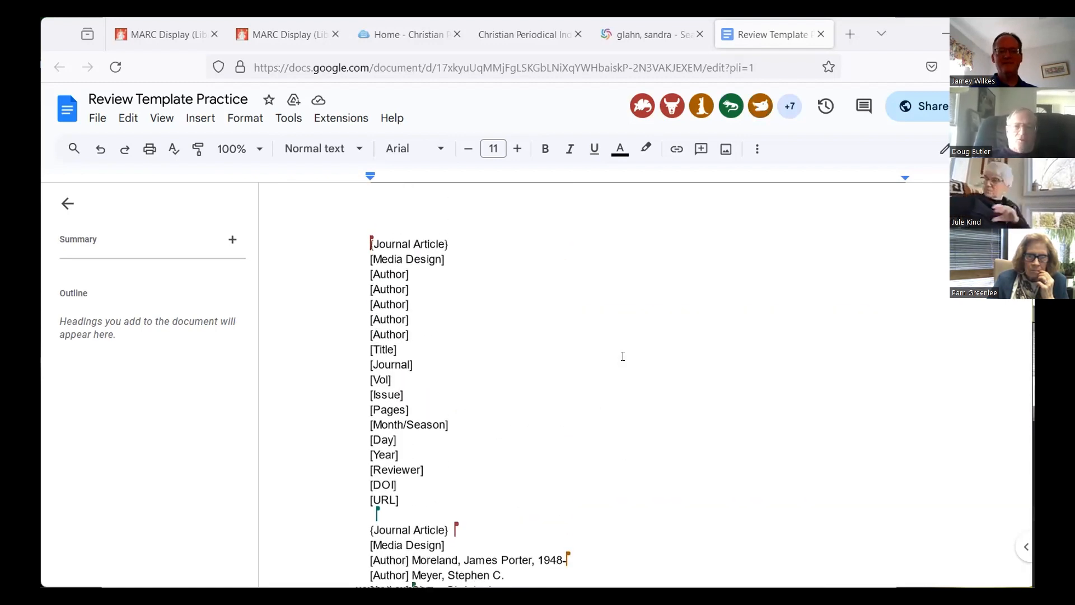
scroll(622, 356, down, 2)
scroll(623, 357, down, 2)
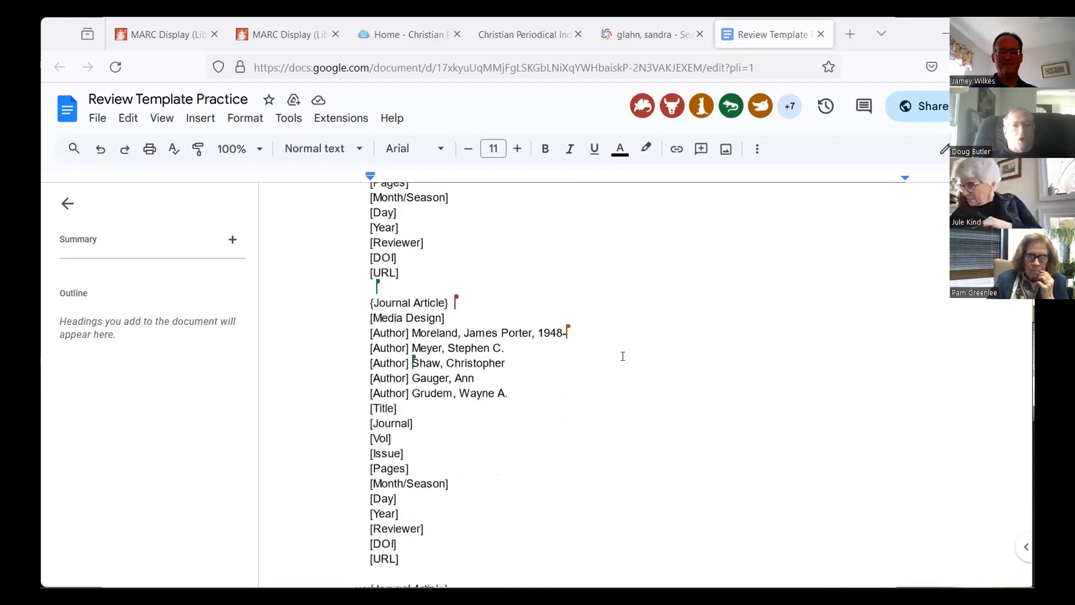
scroll(623, 357, down, 2)
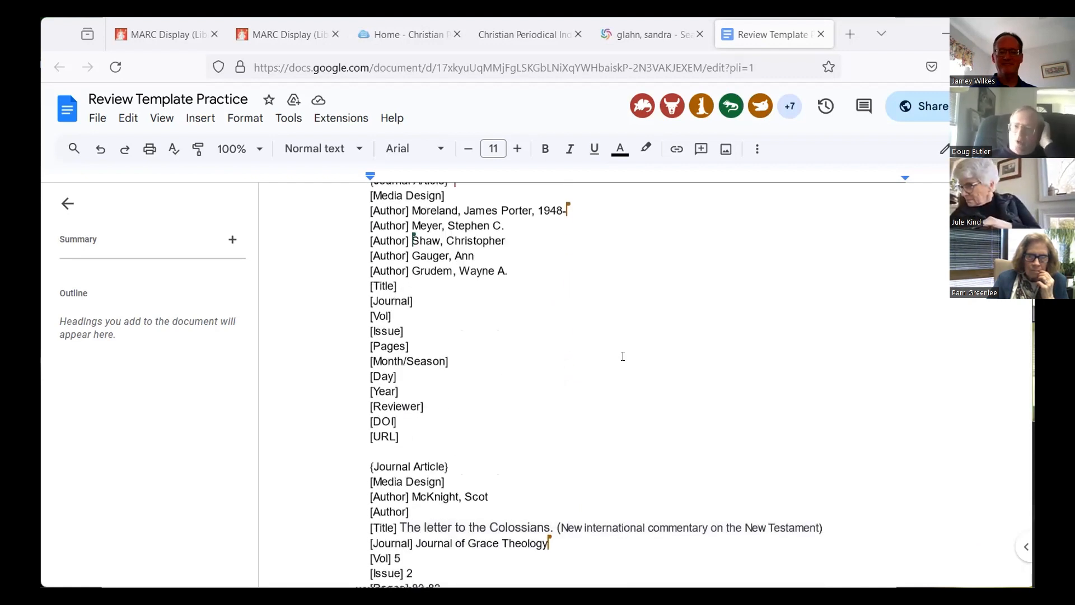
scroll(623, 356, down, 1)
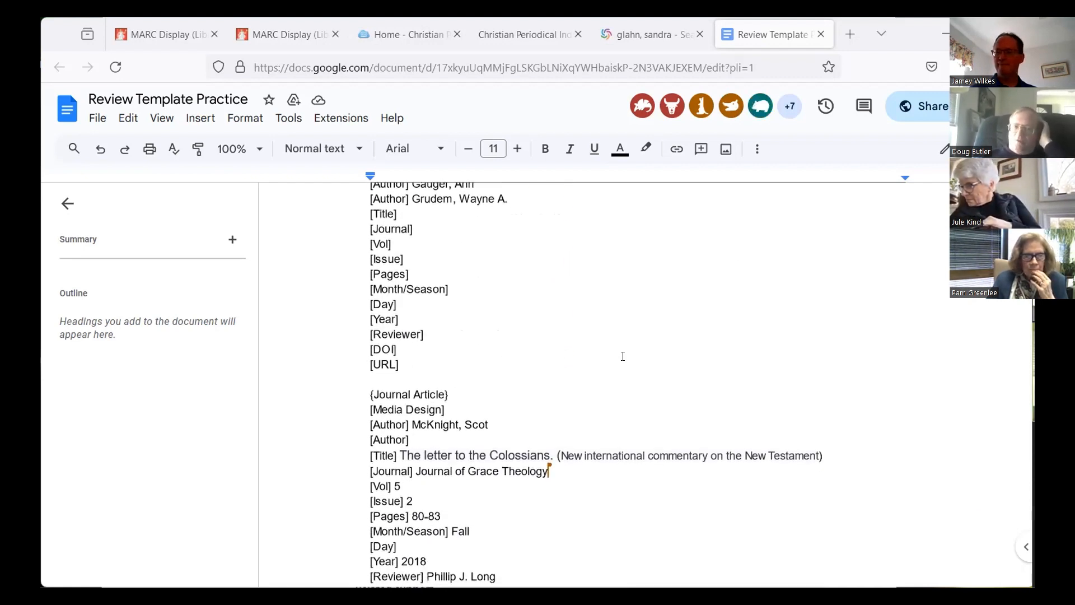